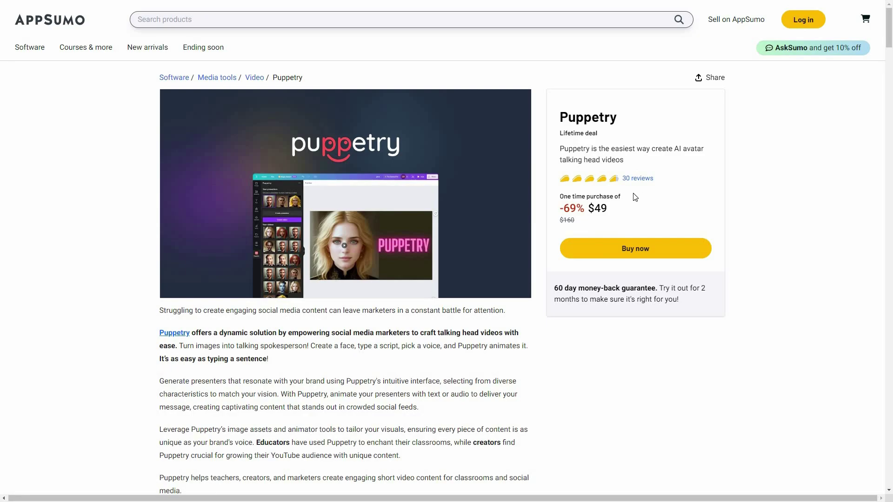
Step: Review the Puppetry deal page, examining the product overview, deal terms and the features included in Plan 1
scroll(749, 208, "down", 3)
scroll(399, 413, "down", 3)
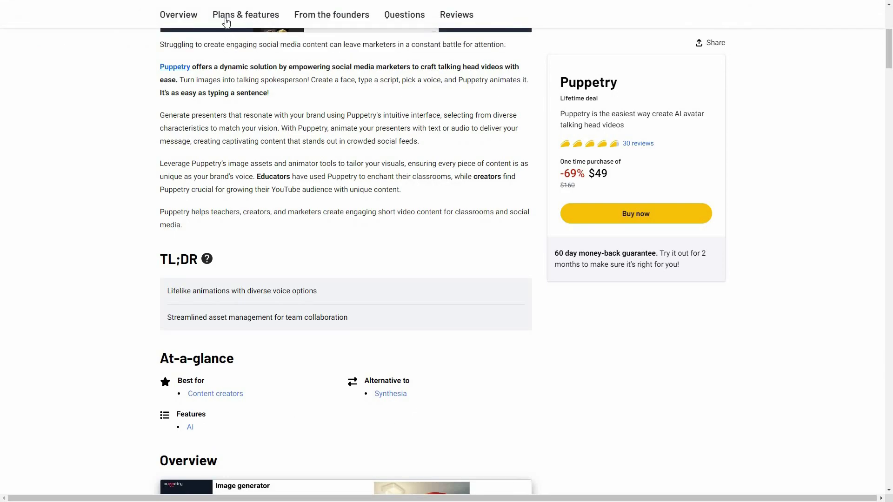
scroll(295, 350, "down", 5)
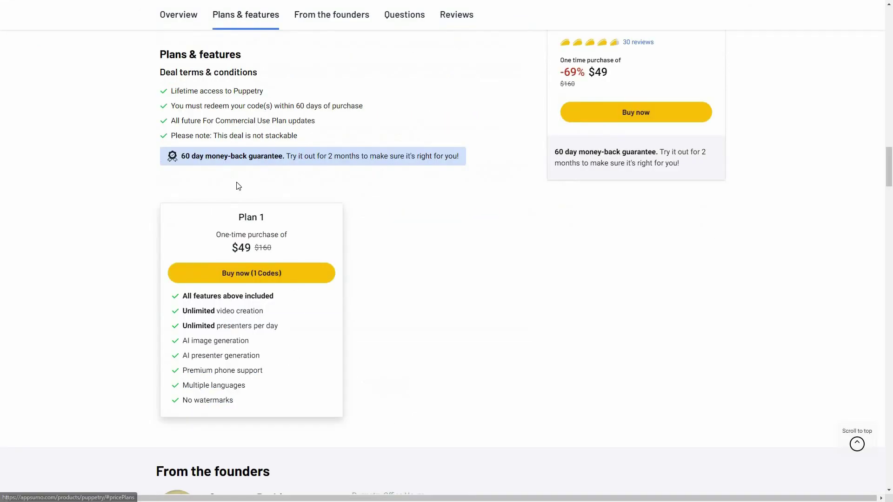
scroll(259, 179, "down", 1)
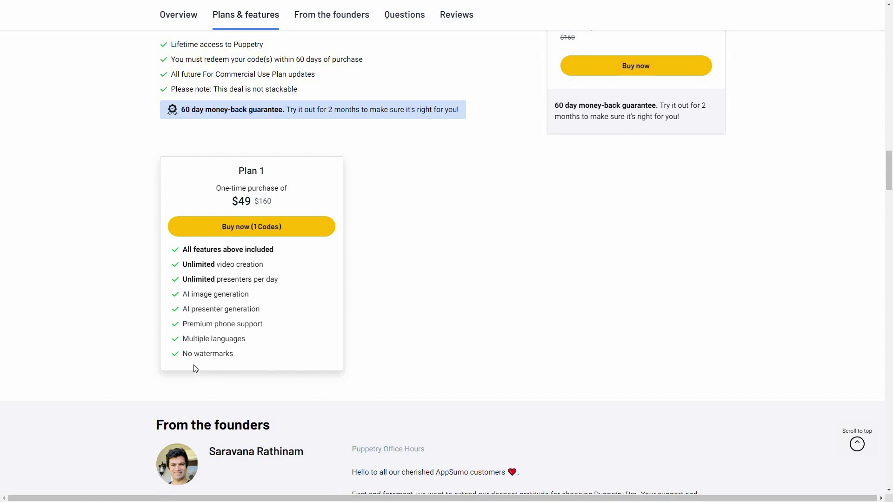
scroll(771, 224, "up", 1)
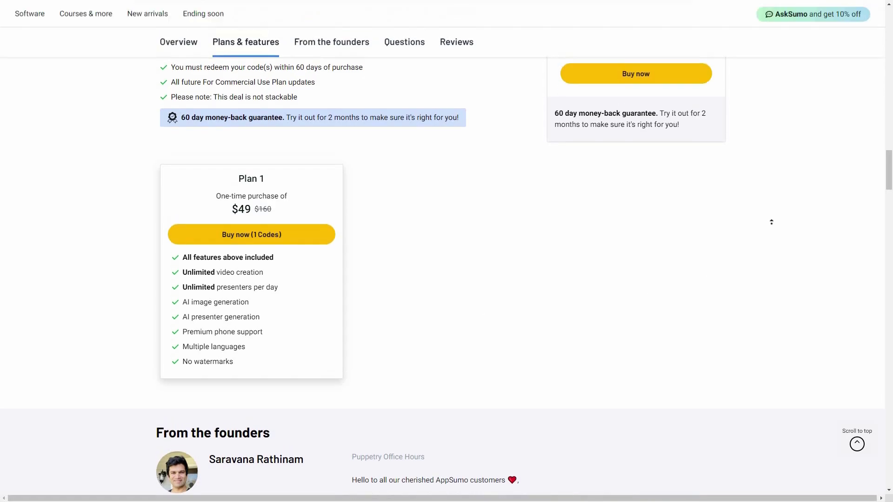
scroll(771, 224, "up", 5)
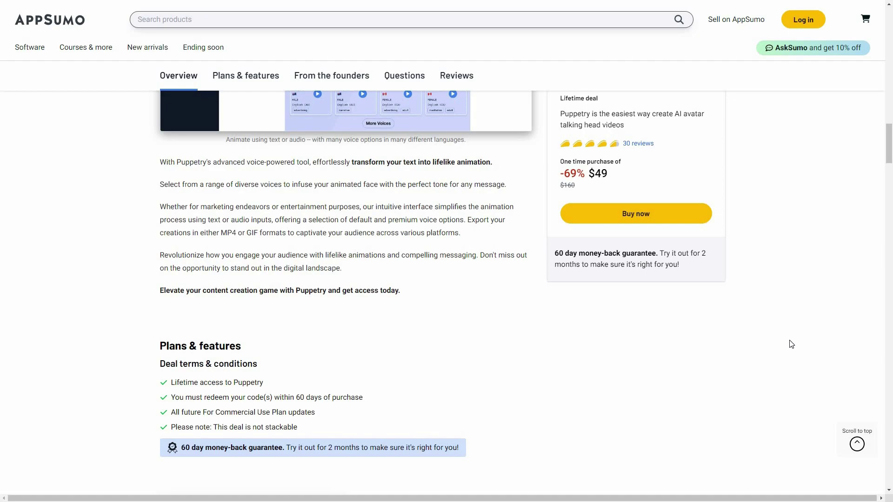
scroll(789, 396, "down", 1)
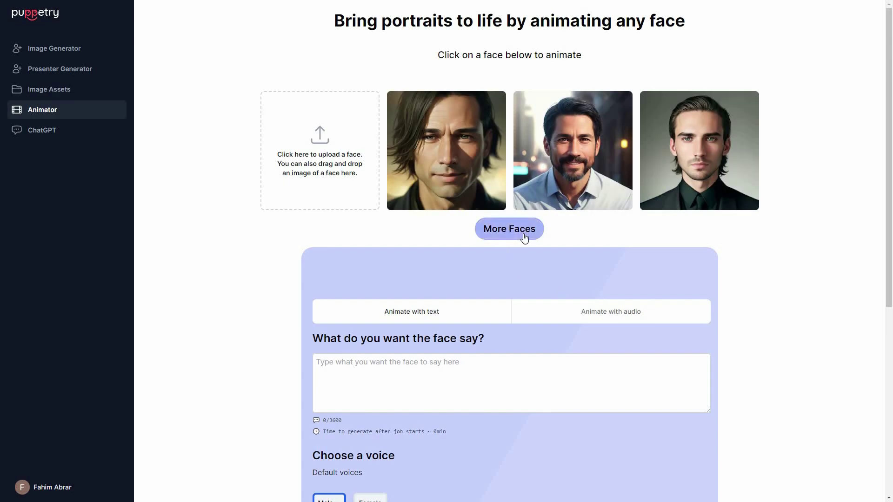
Step: In Puppetry's Animator, browse the full face gallery and select the dark-haired man in the second row, fifth column
left_click(502, 229)
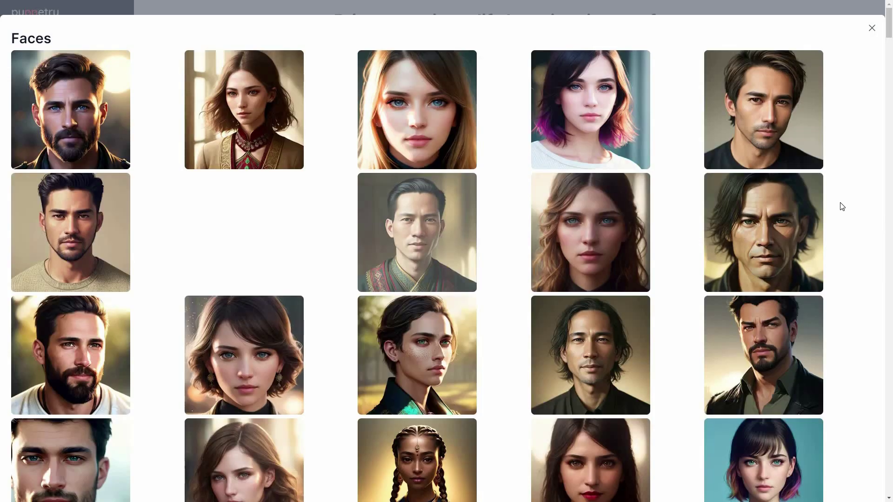
scroll(849, 189, "down", 6)
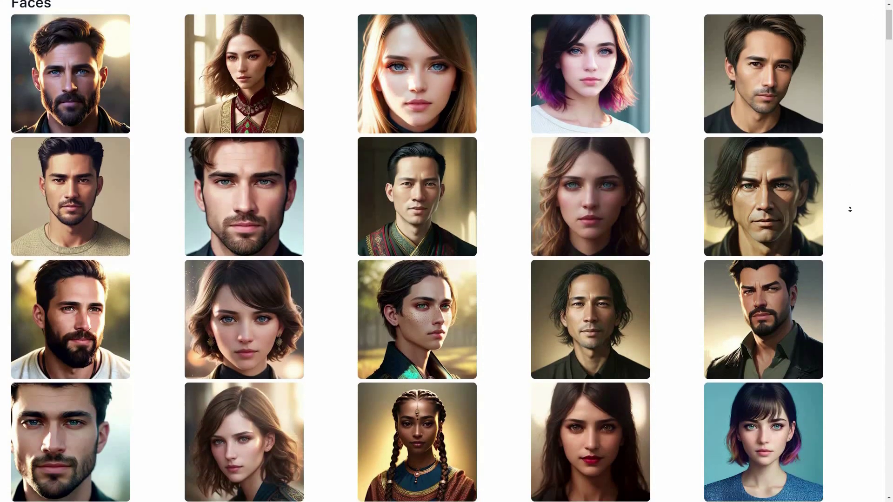
scroll(854, 214, "down", 20)
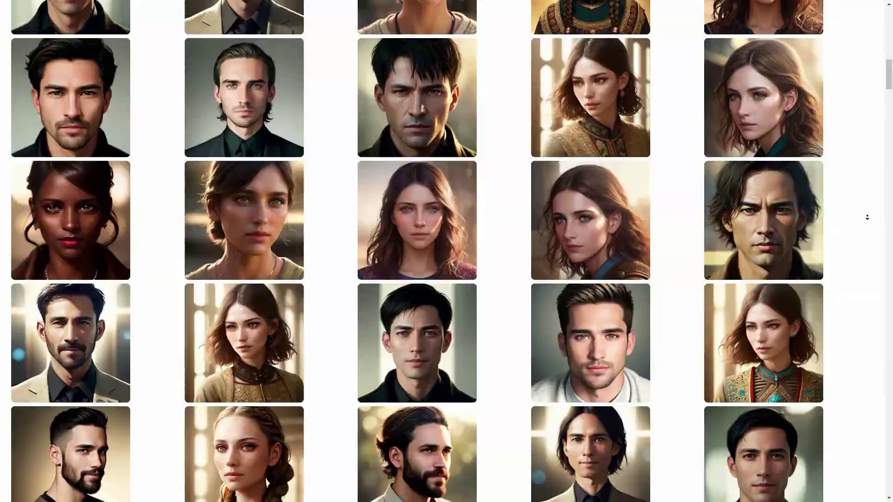
scroll(867, 217, "down", 20)
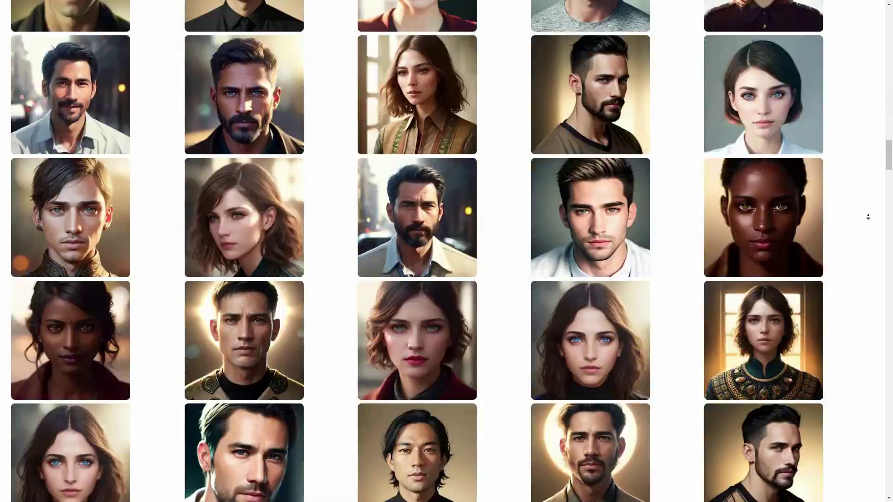
scroll(852, 290, "down", 3)
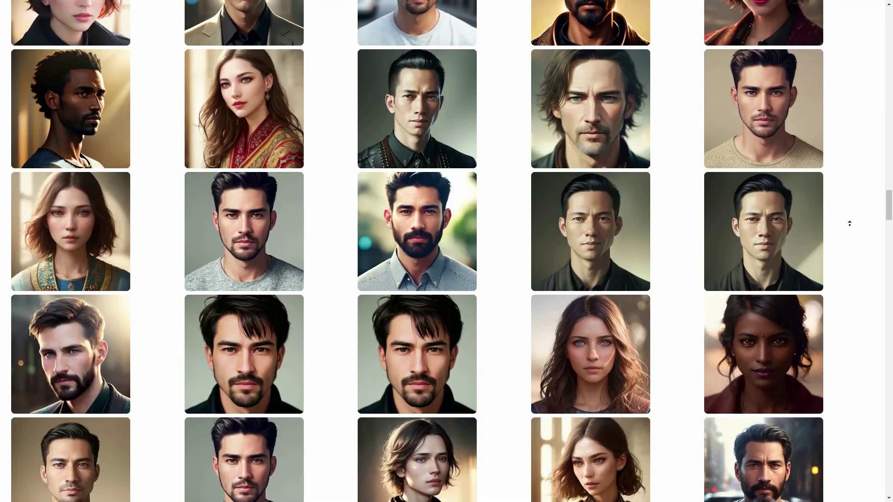
scroll(849, 223, "up", 20)
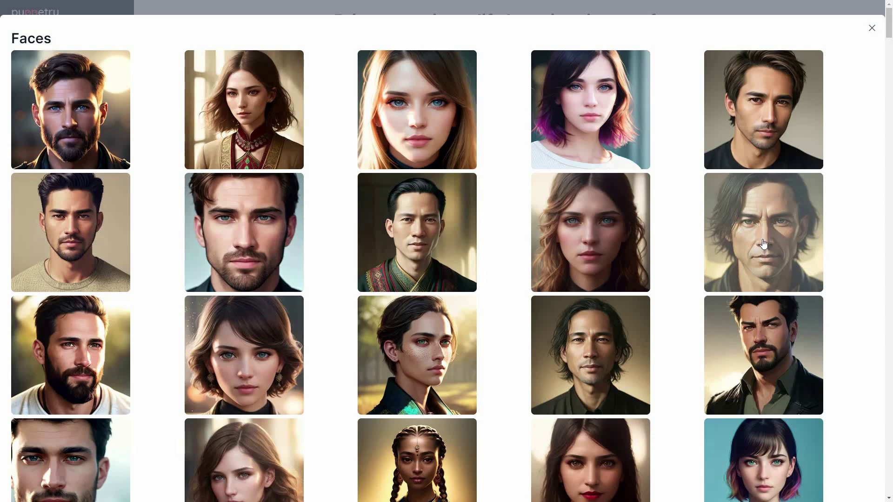
left_click(762, 235)
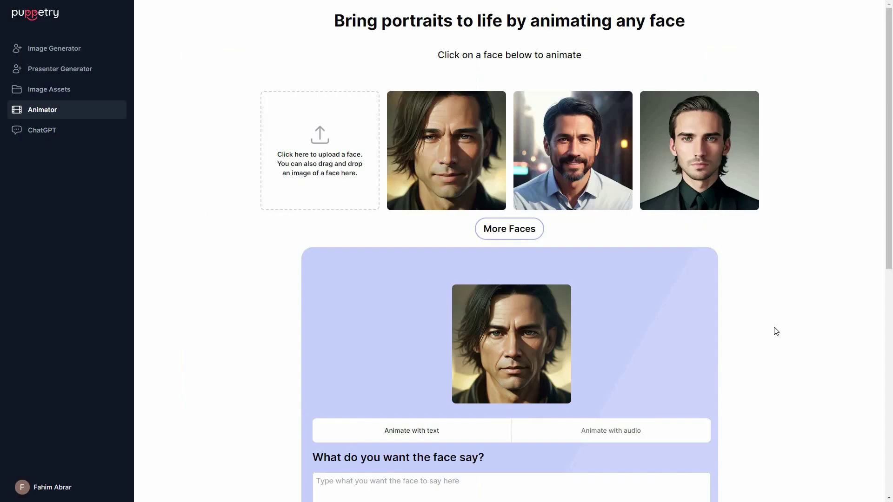
Step: Use text animation and enter the script beginning "Welcome to the SaaS Lifetime Deals Community" and ending "offering plenty of giveaways."
scroll(530, 272, "down", 2)
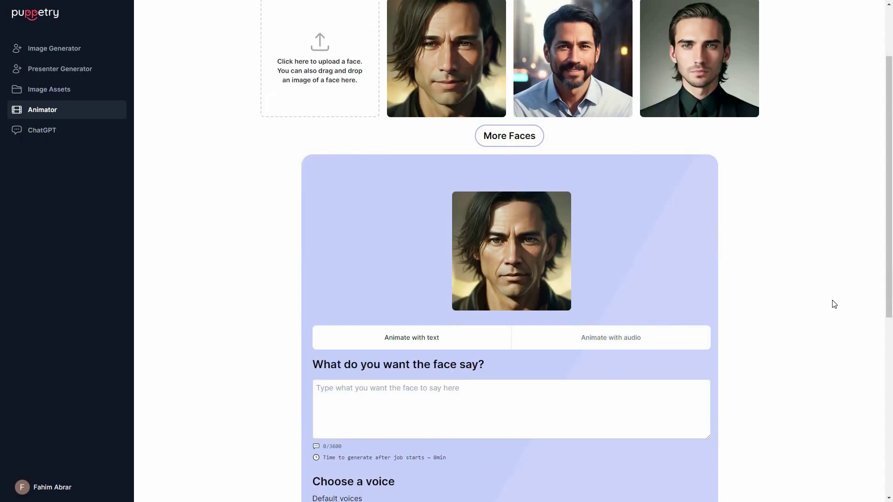
scroll(383, 303, "down", 1)
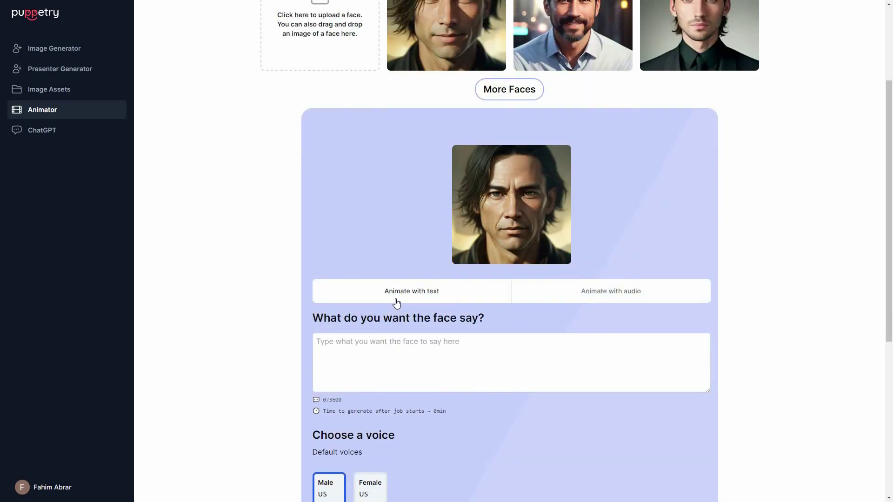
left_click(602, 293)
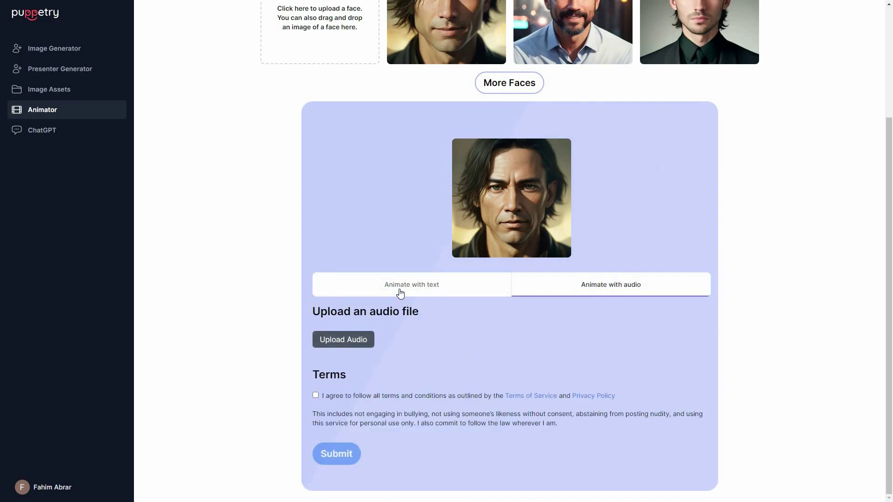
left_click(429, 291)
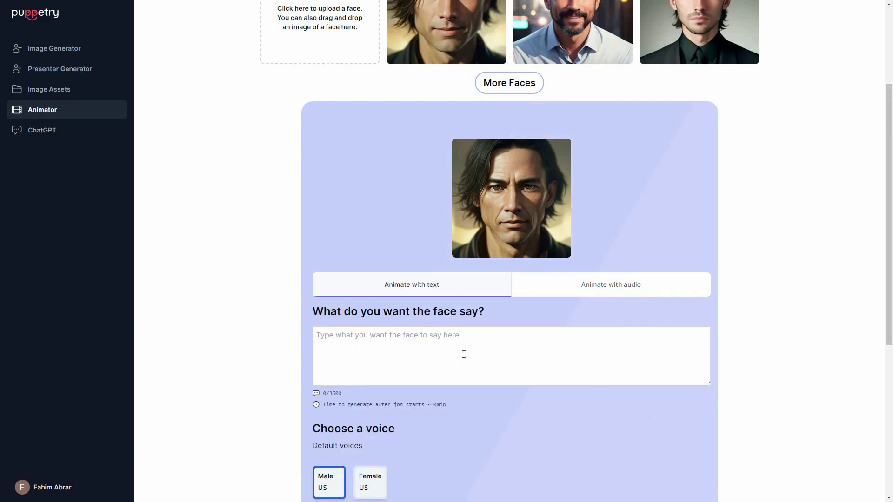
scroll(369, 297, "down", 1)
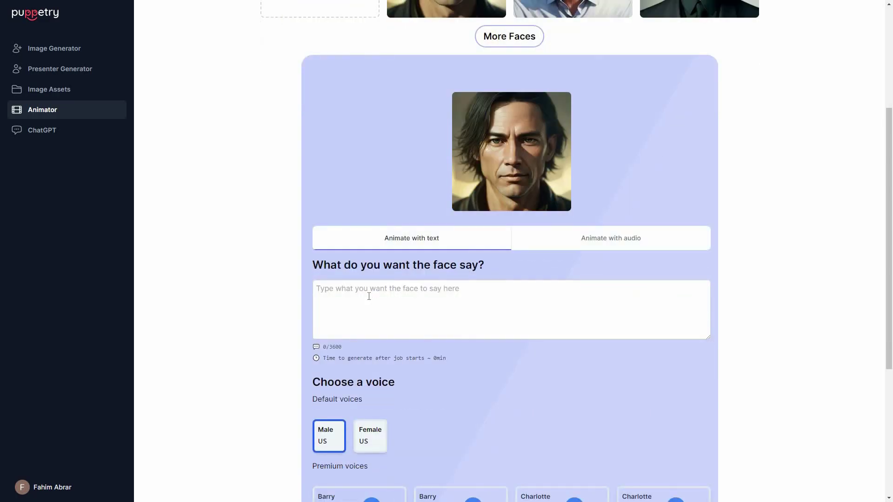
left_click(369, 297)
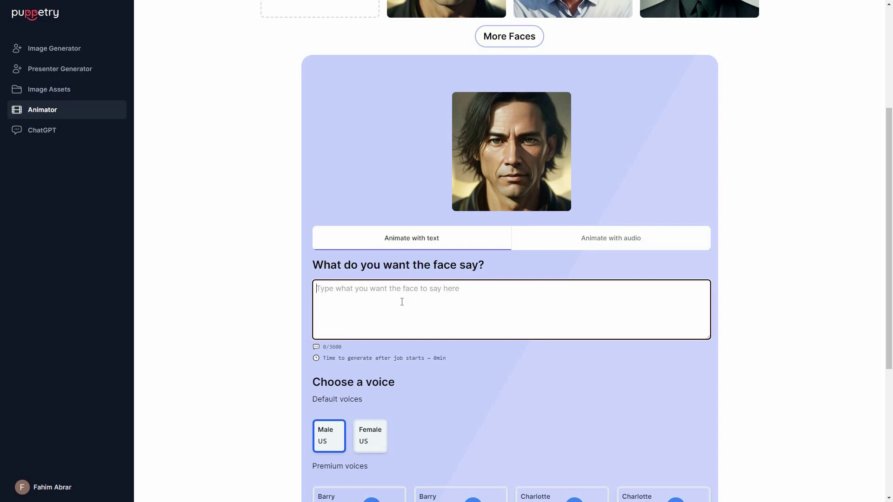
type("Welcome to the SaaS Lifetime Deals Community - your ultimate hub for all things related to SaaS! We're committed to keeping you updated with the latest and most thrilling SaaS Lifetime Deals, providing reviews, exclusive discounts, and offering plenty of giveaways.")
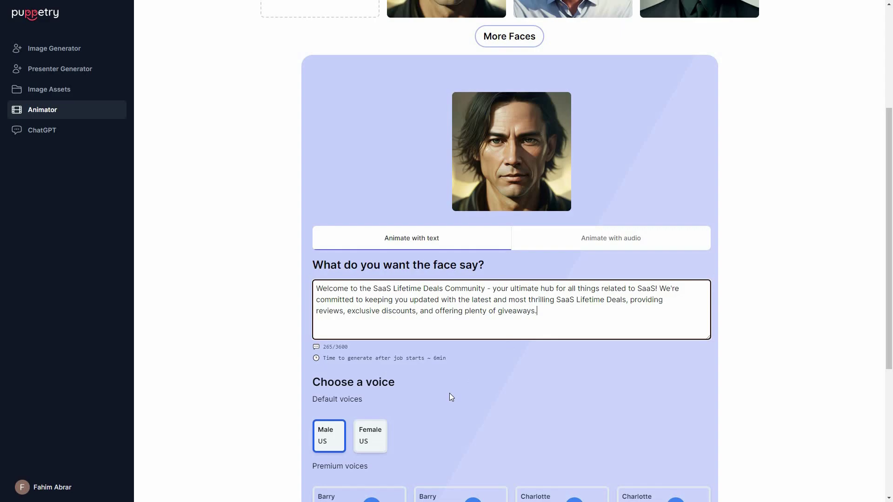
Step: Open the full list of premium voices and filter it by the Male gender
scroll(450, 393, "down", 2)
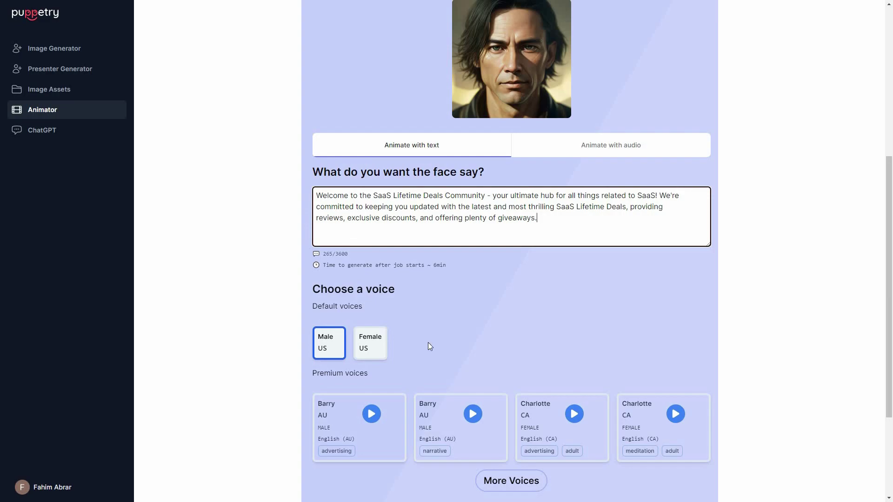
scroll(569, 413, "down", 1)
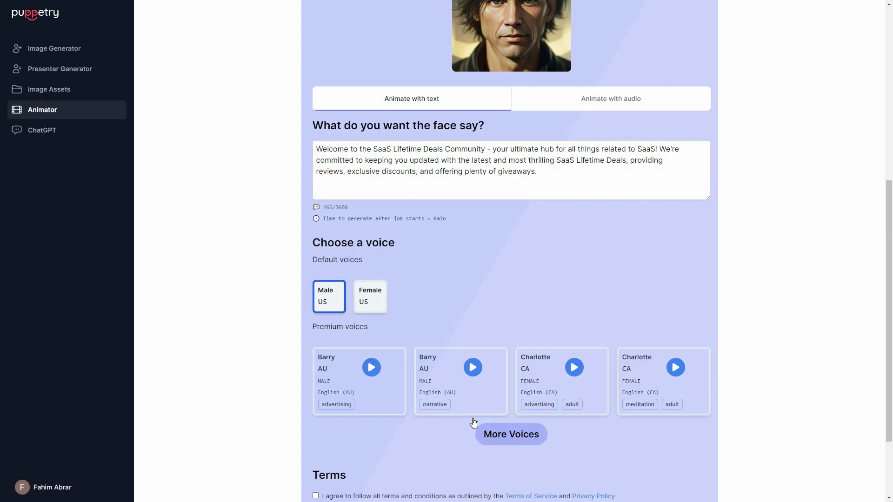
left_click(501, 430)
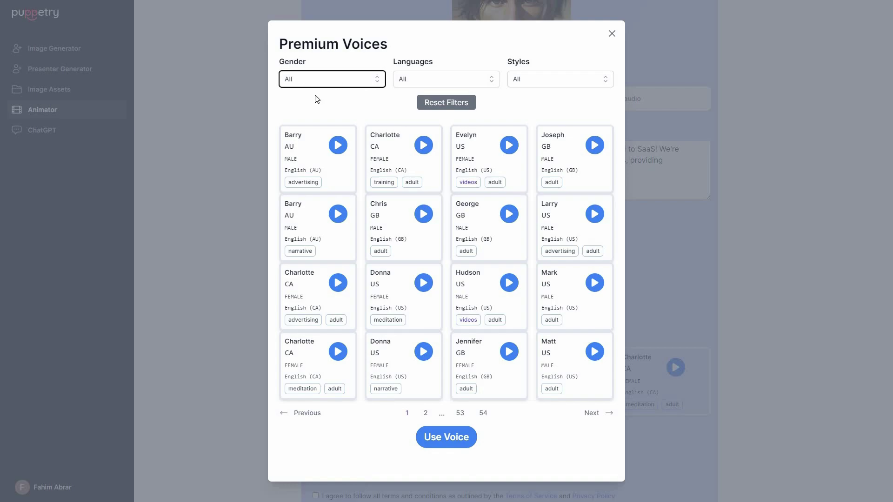
left_click(376, 80)
left_click(354, 116)
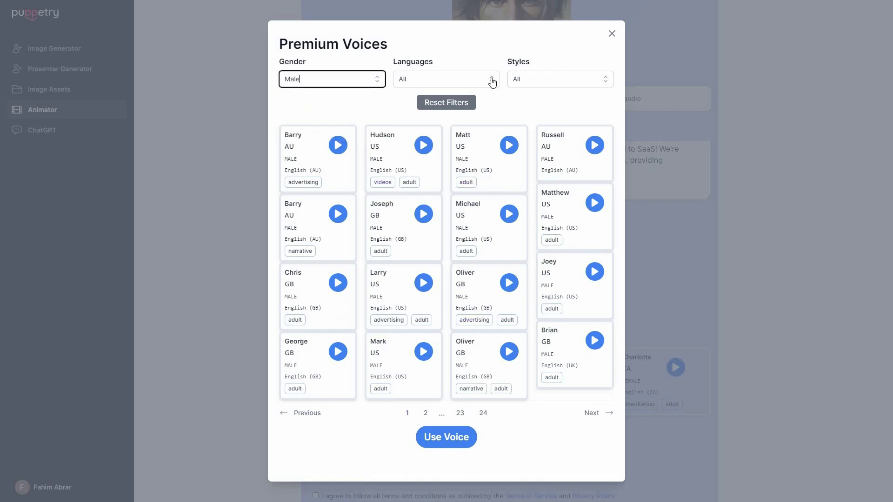
Step: Filter the premium voices by the English (US) language
left_click(491, 83)
scroll(471, 151, "down", 6)
scroll(467, 160, "down", 2)
scroll(467, 160, "up", 5)
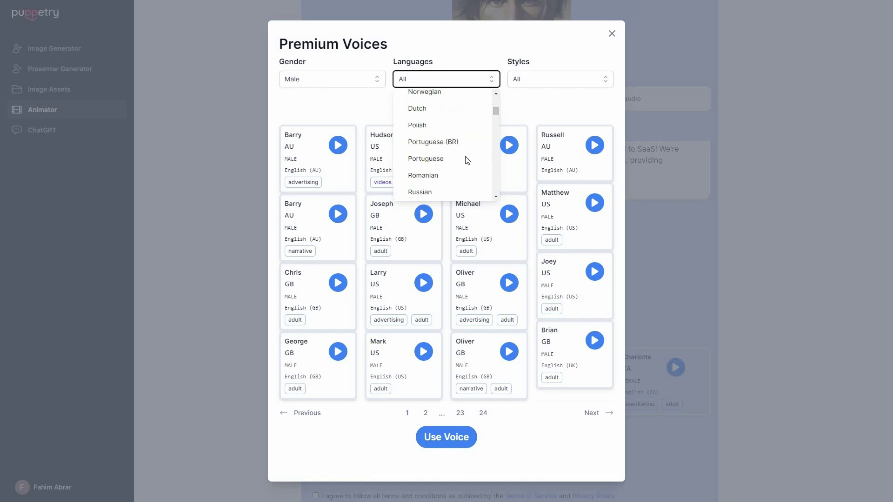
scroll(465, 153, "up", 2)
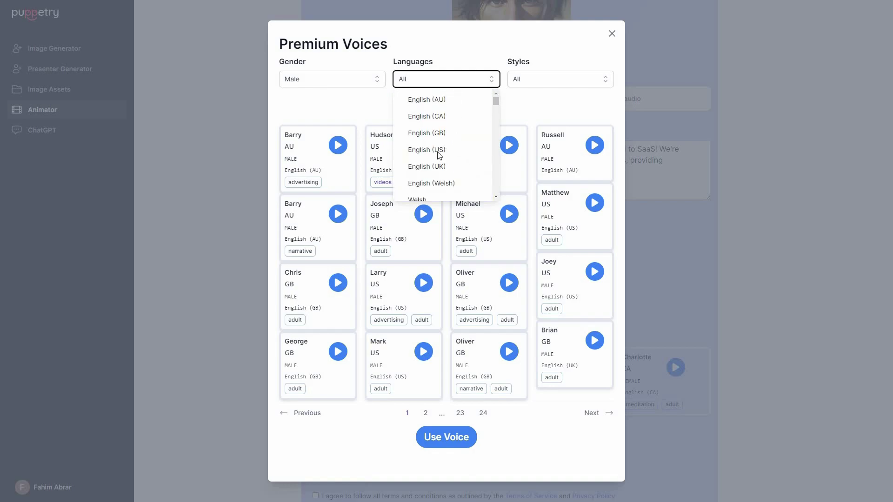
key("Return")
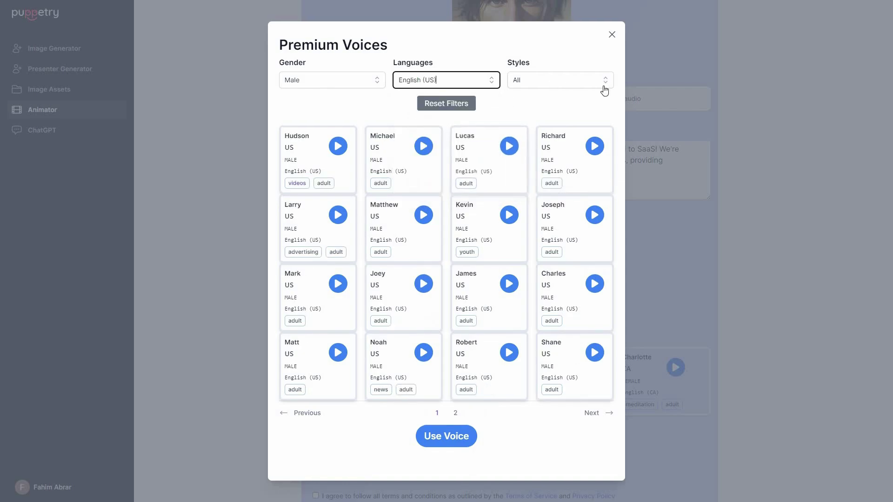
Step: Filter the premium voices by the Excited style
left_click(544, 84)
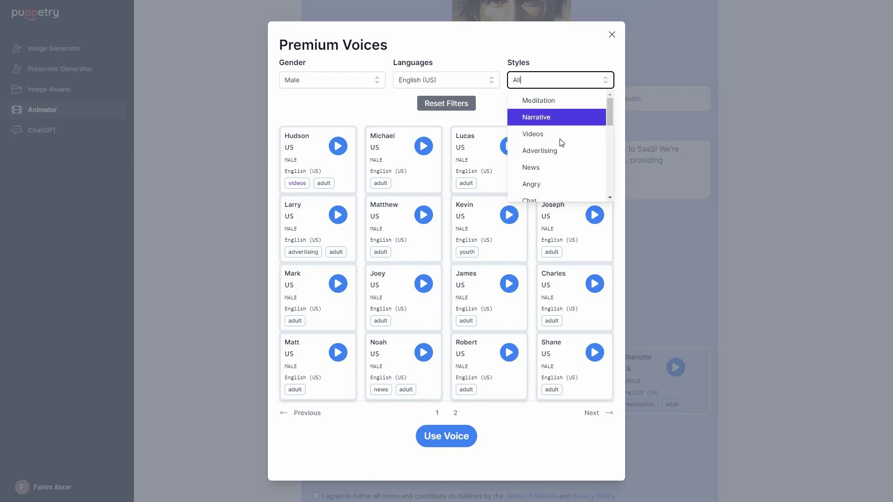
scroll(558, 185, "down", 2)
scroll(571, 154, "down", 3)
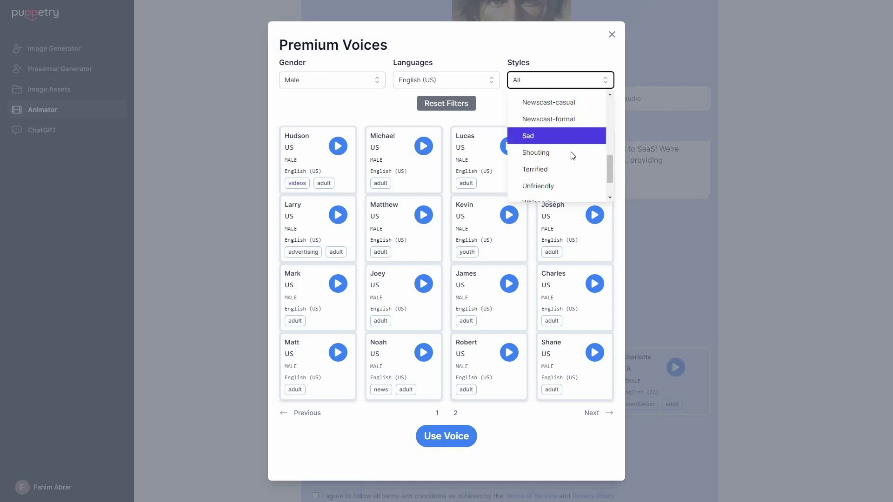
scroll(570, 152, "up", 1)
scroll(556, 122, "up", 1)
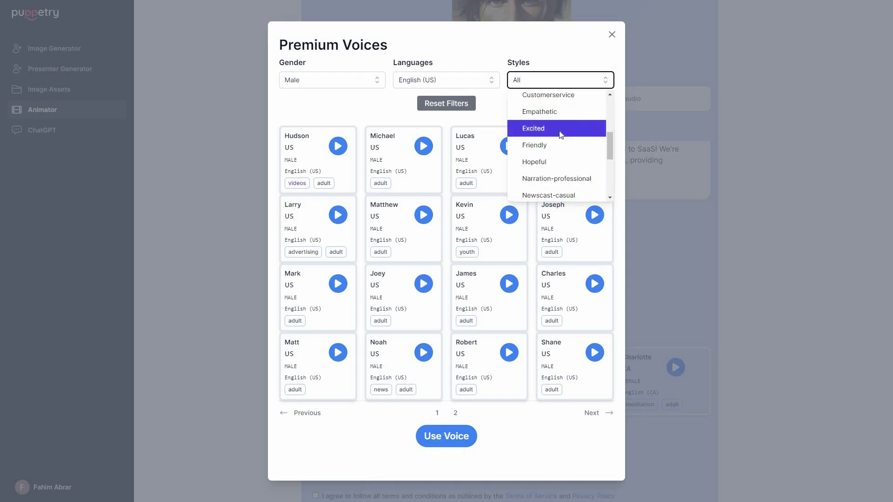
key("Return")
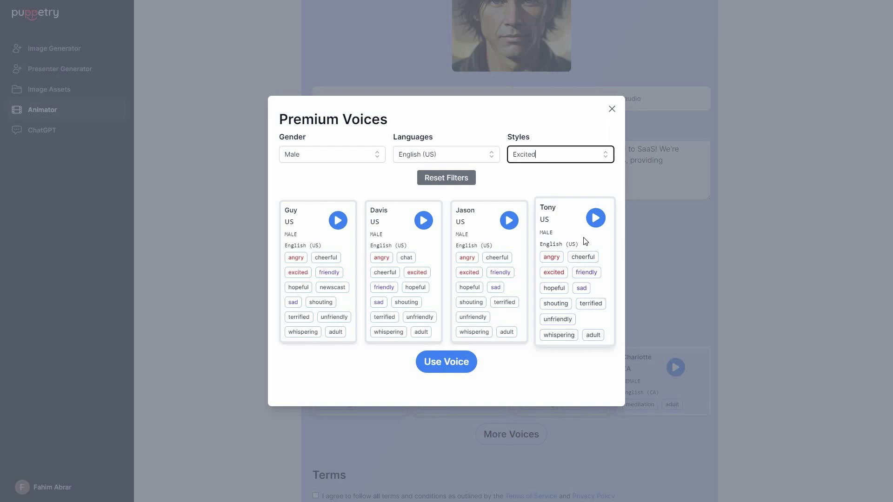
Step: Preview the Guy and Davis voices and use Davis as the voice for the animation
left_click(339, 219)
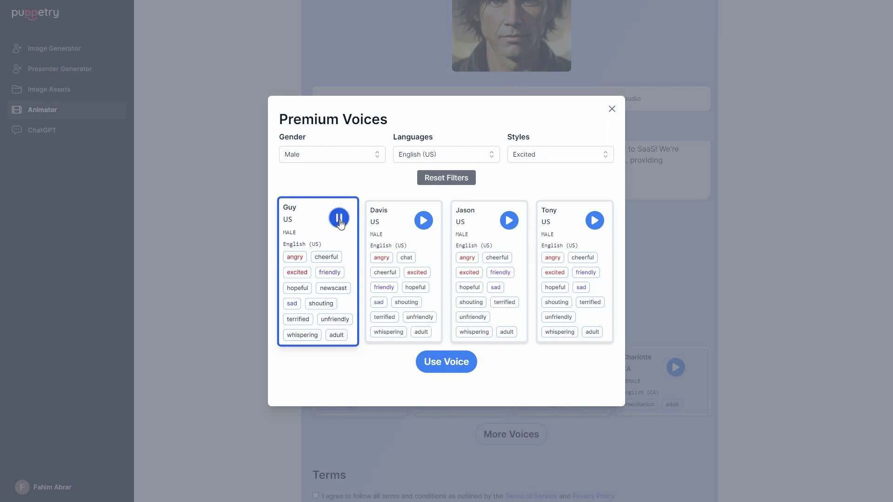
left_click(425, 219)
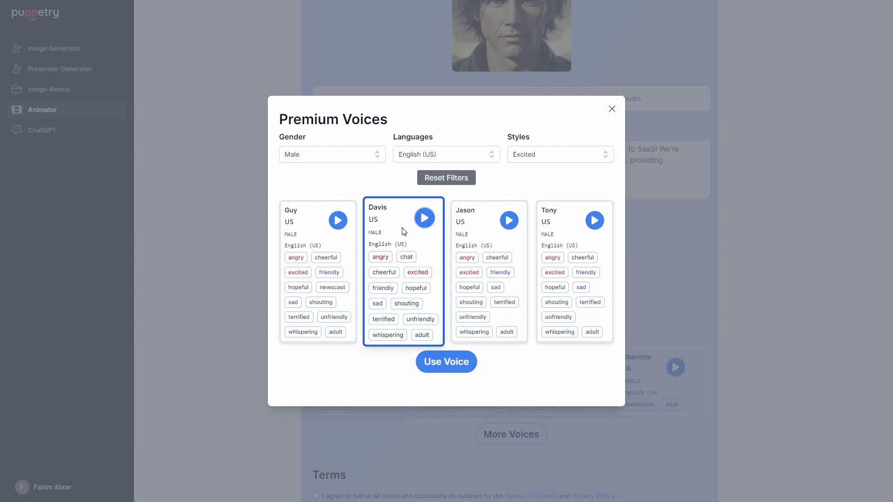
left_click(458, 367)
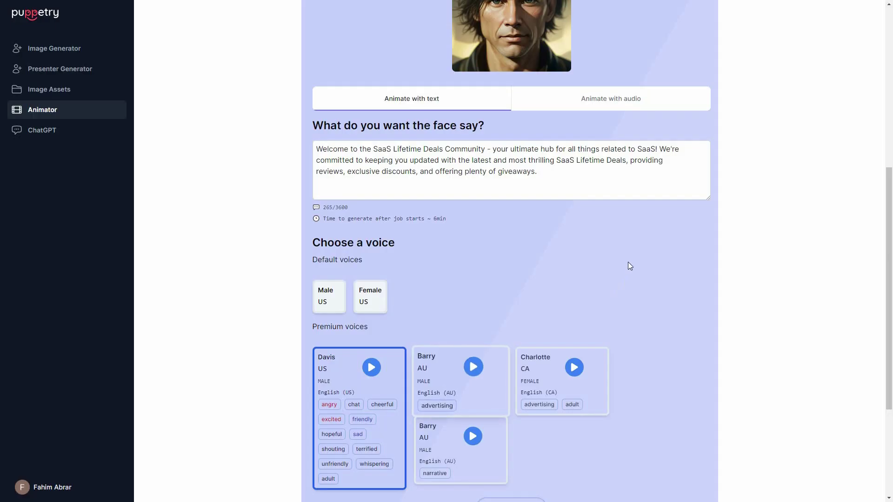
scroll(566, 398, "down", 3)
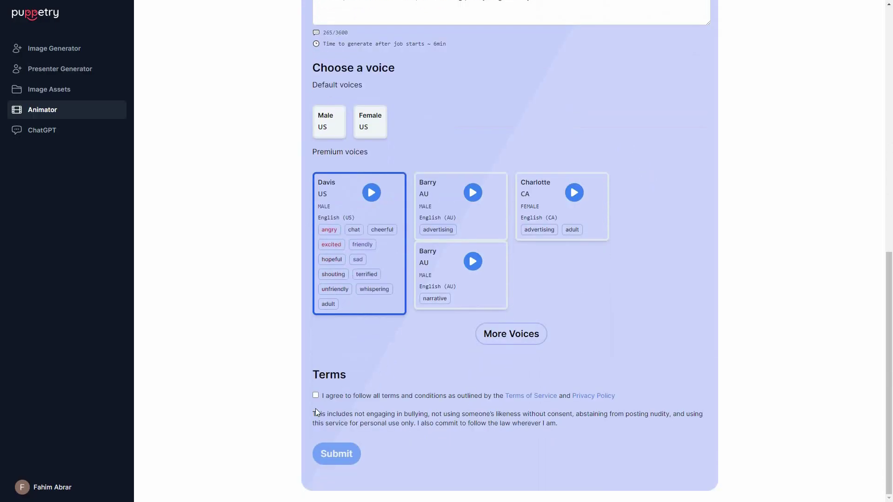
Step: Accept the terms and submit the animation job, and play the finished talking-head video in the media player
left_click(315, 395)
left_click(355, 451)
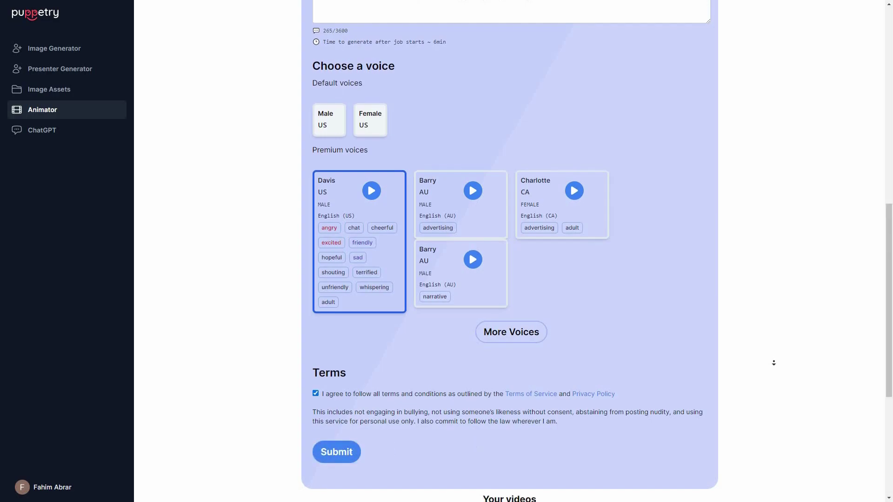
scroll(773, 363, "down", 5)
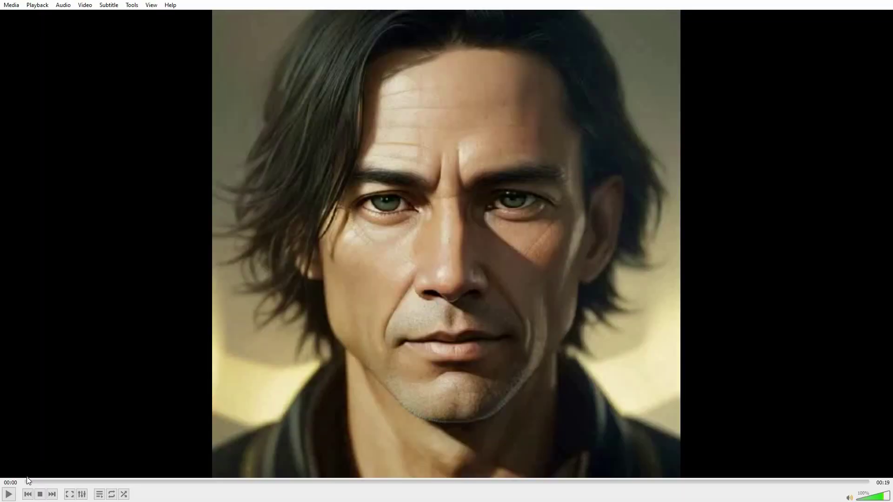
left_click(11, 494)
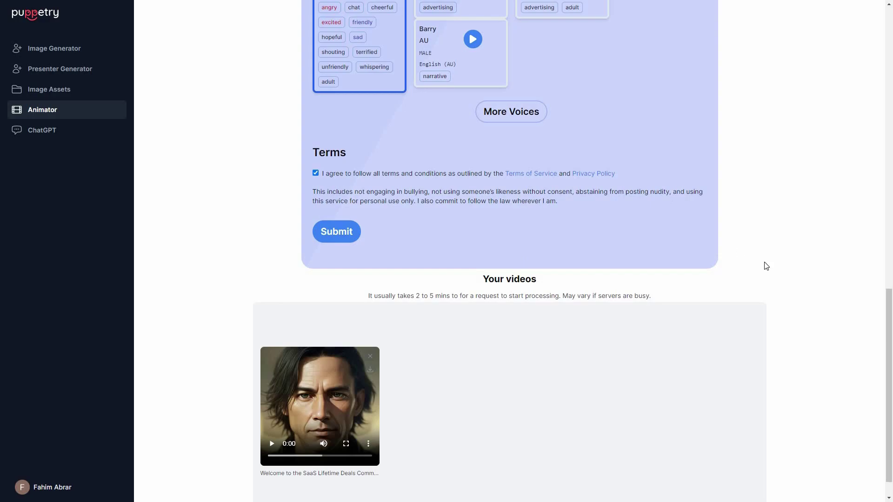
Step: Return to Puppetry's Animator and look through the full collection of preset faces
middle_click(763, 262)
scroll(767, 206, "up", 13)
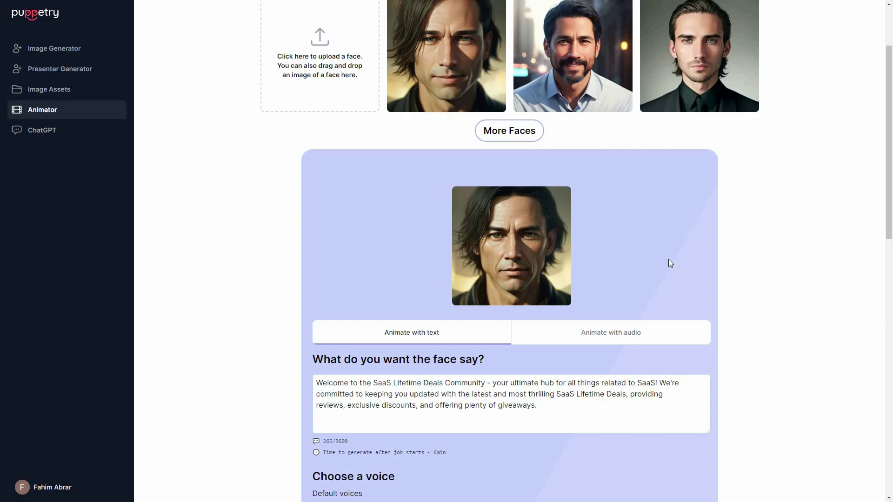
scroll(667, 263, "up", 2)
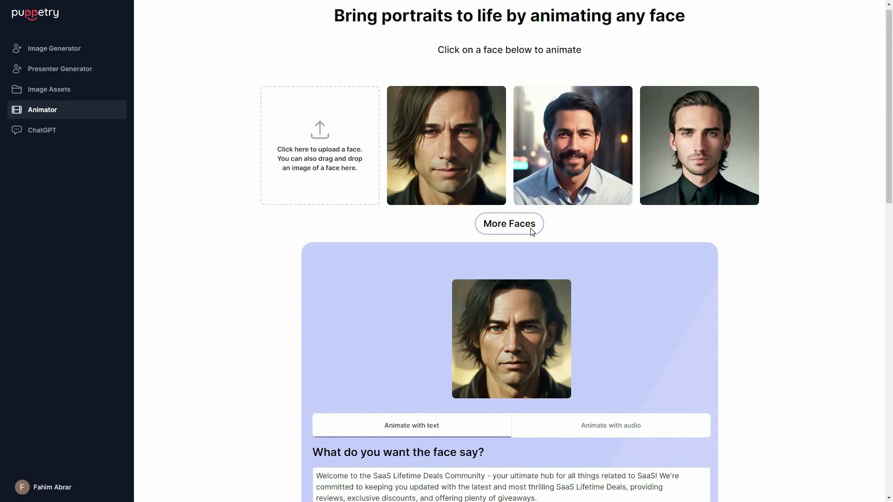
left_click(511, 223)
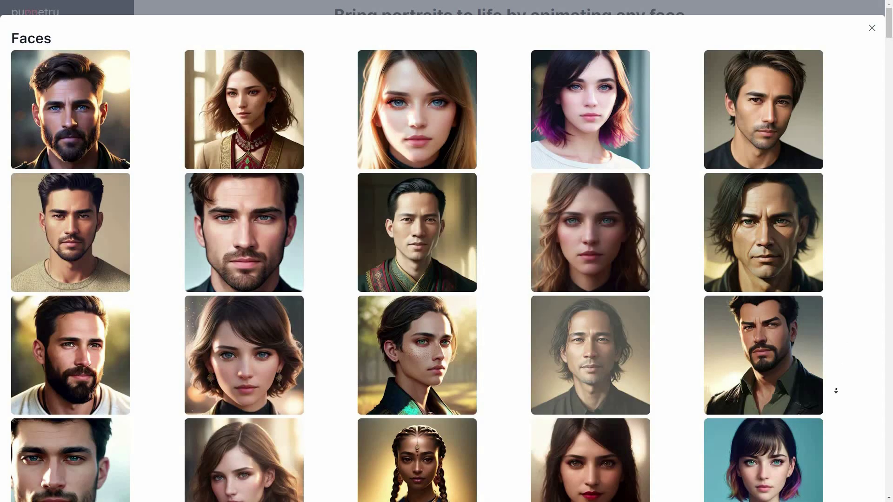
scroll(843, 326, "down", 2)
scroll(844, 258, "down", 5)
scroll(702, 237, "up", 7)
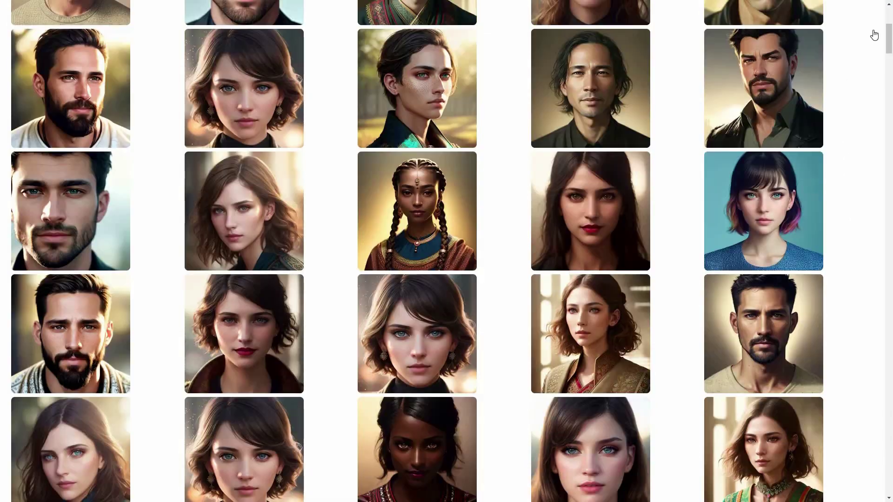
left_click(769, 305)
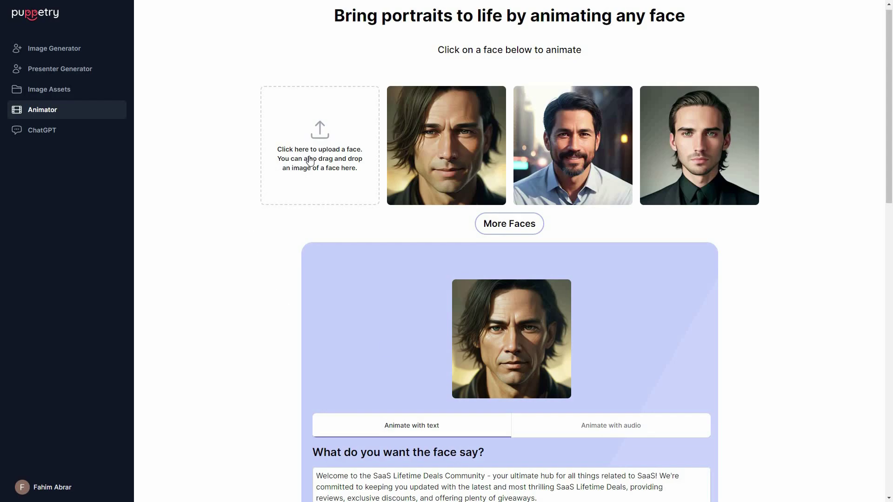
Step: Upload the portrait photo of the young man in a red jacket as the face to animate
left_click(344, 143)
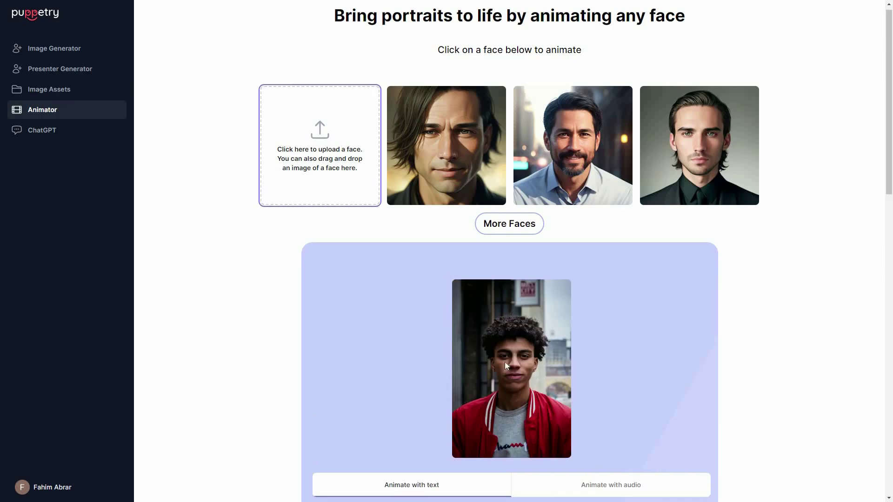
scroll(535, 319, "down", 1)
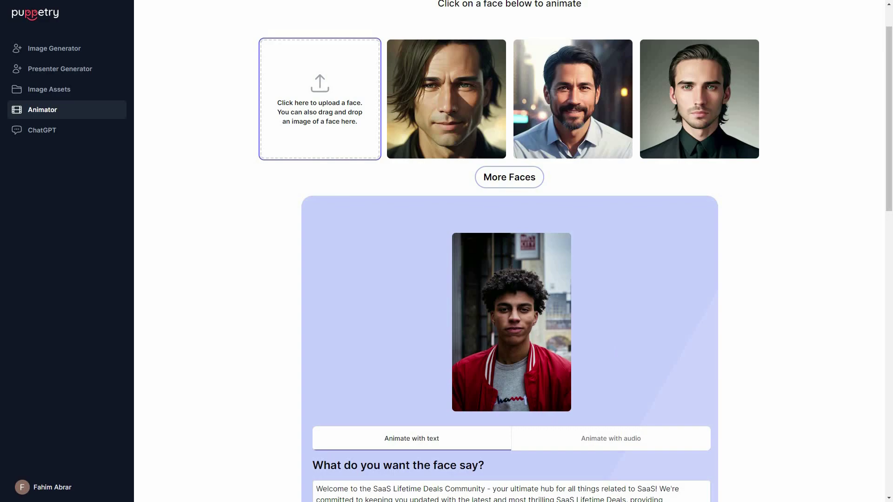
scroll(706, 381, "down", 3)
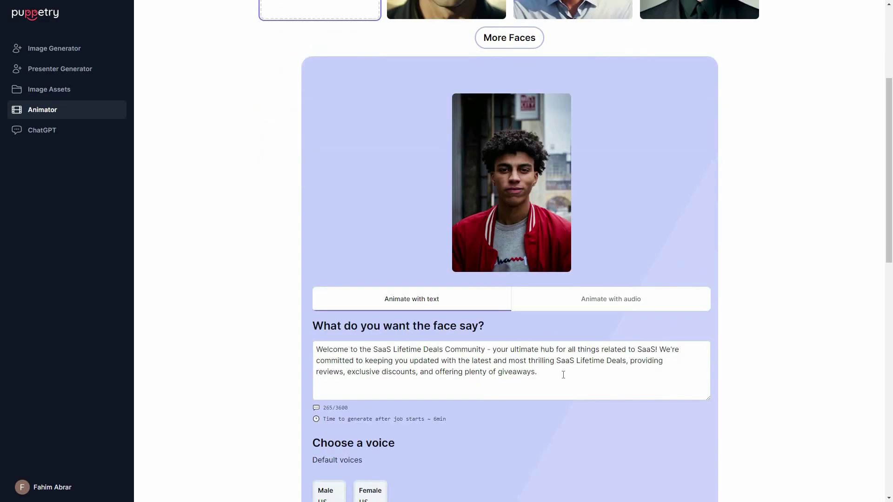
left_click(563, 375)
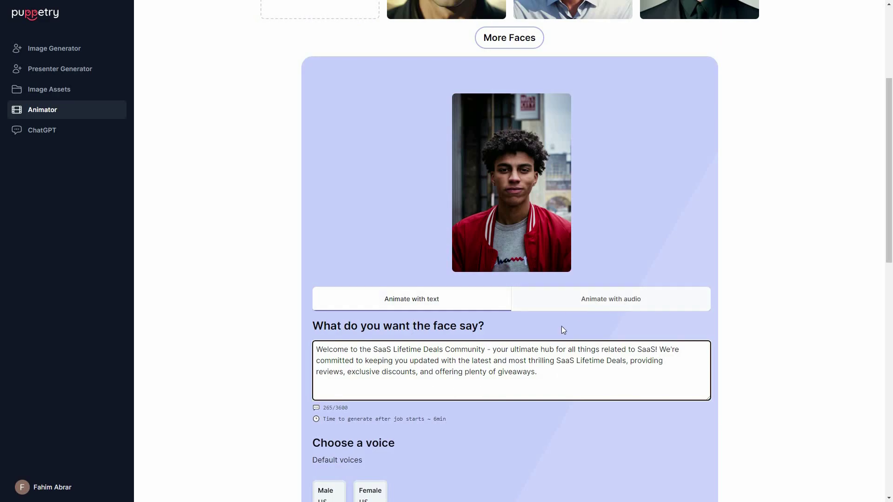
Step: Open the full list of premium voices and filter it by Male gender and the English (US) language
scroll(513, 416, "down", 4)
scroll(324, 268, "down", 1)
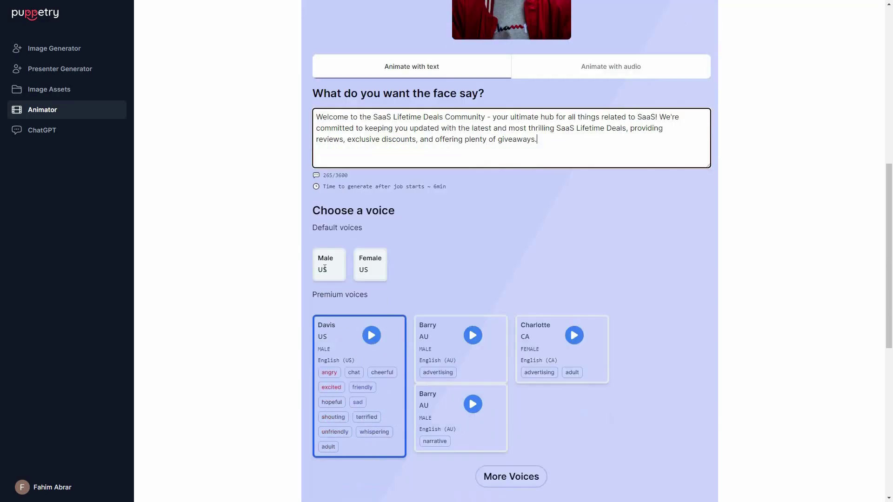
left_click(329, 269)
left_click(501, 479)
left_click(375, 83)
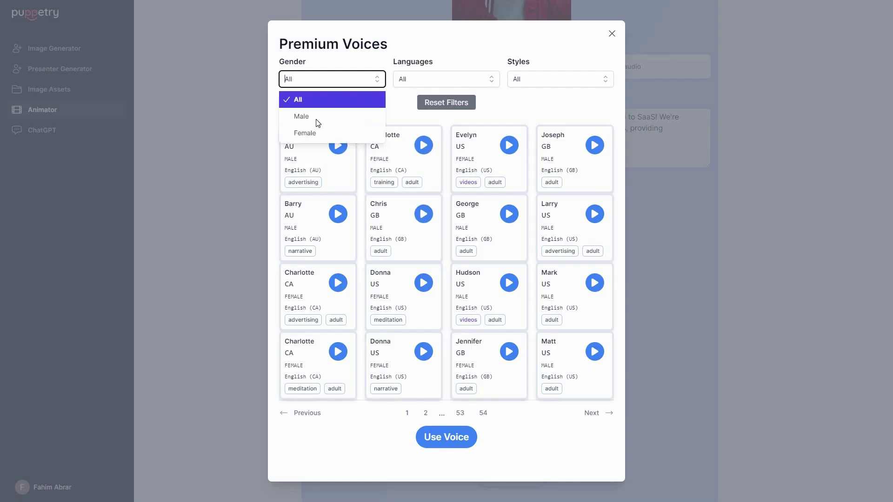
left_click(492, 83)
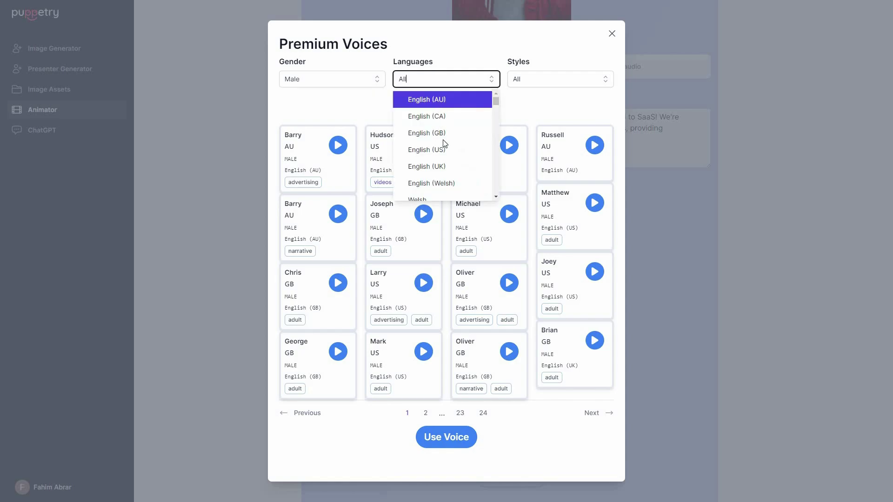
left_click(447, 150)
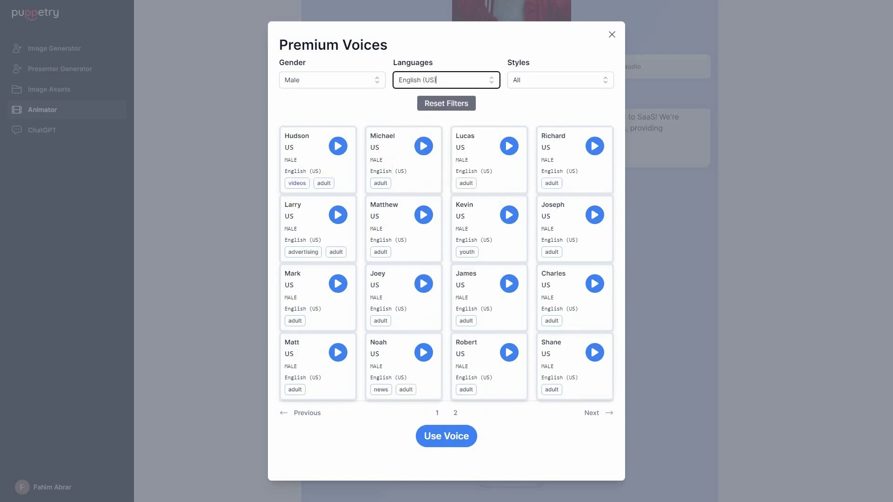
Step: Narrow the premium voices to the Advertising style, and preview and use the Larry voice for the animation
left_click(600, 88)
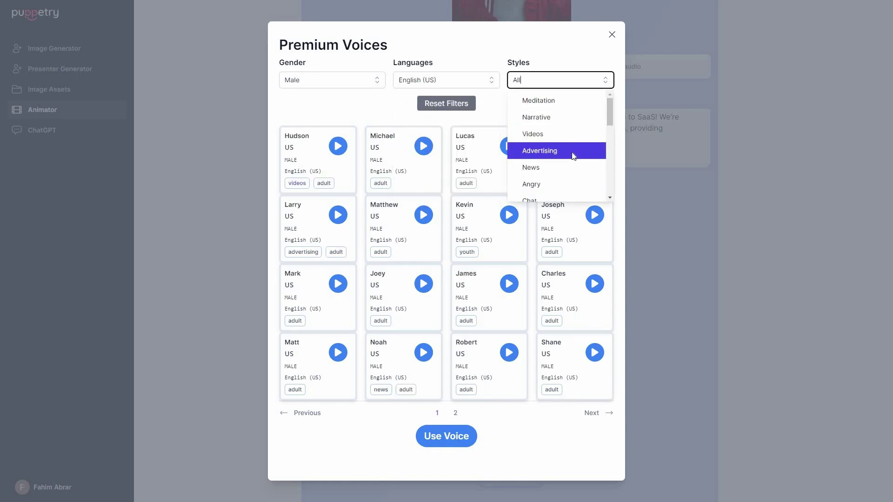
left_click(572, 156)
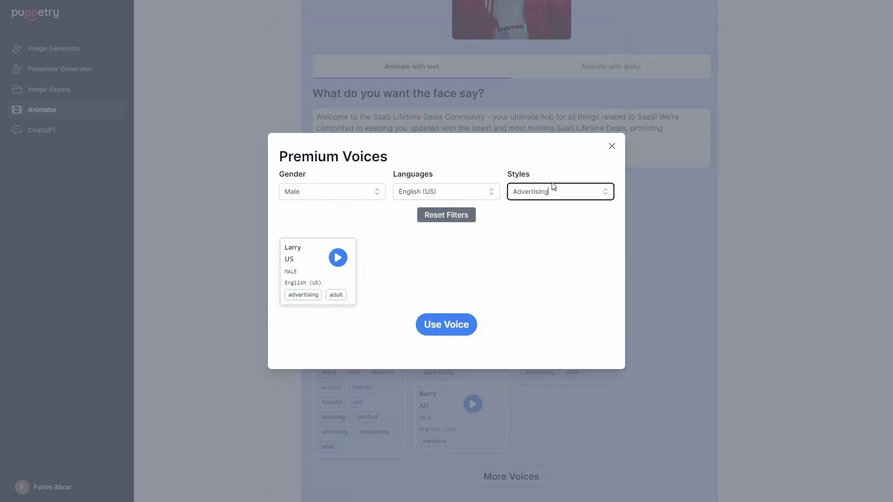
left_click(339, 258)
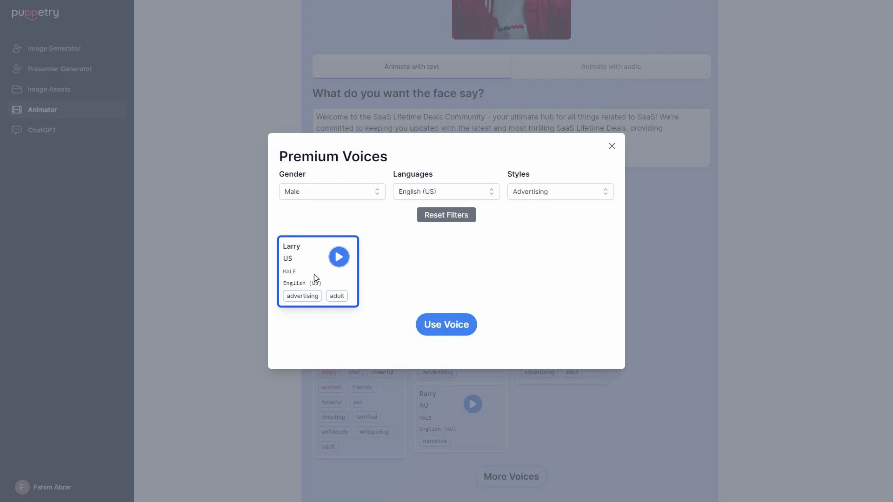
left_click(452, 331)
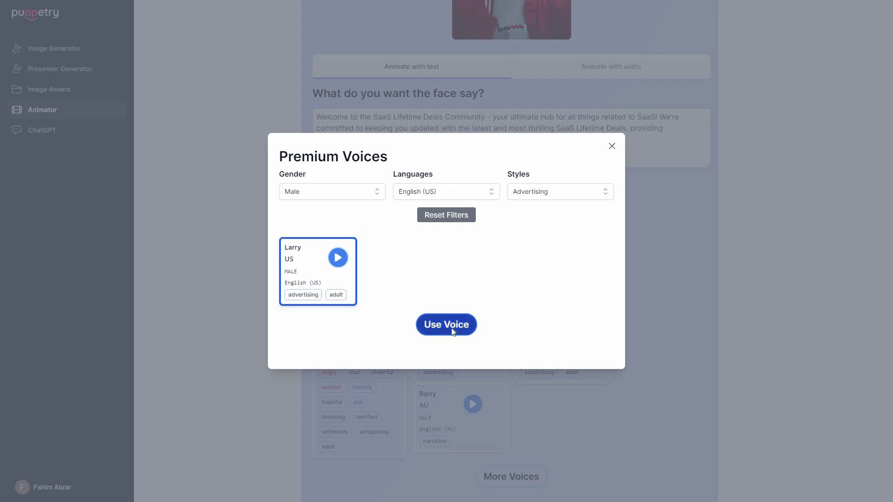
Step: Submit the animation of the uploaded portrait and check its entry among the generated videos
scroll(745, 337, "down", 4)
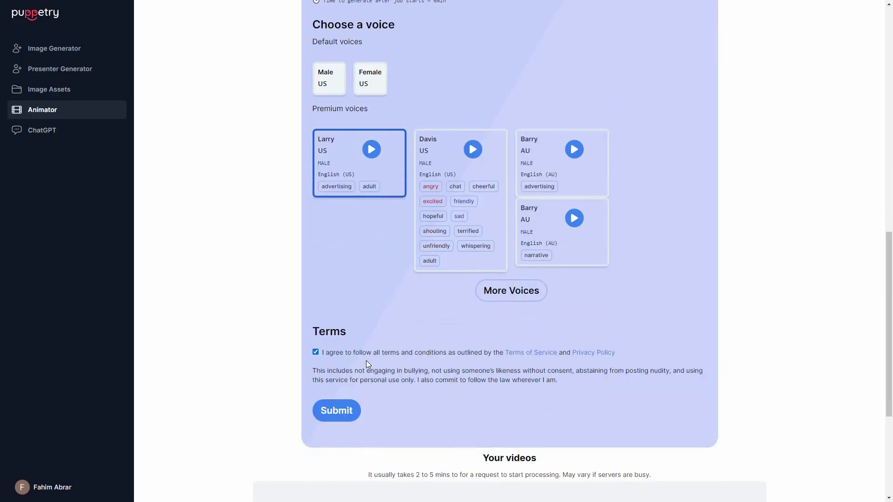
left_click(343, 411)
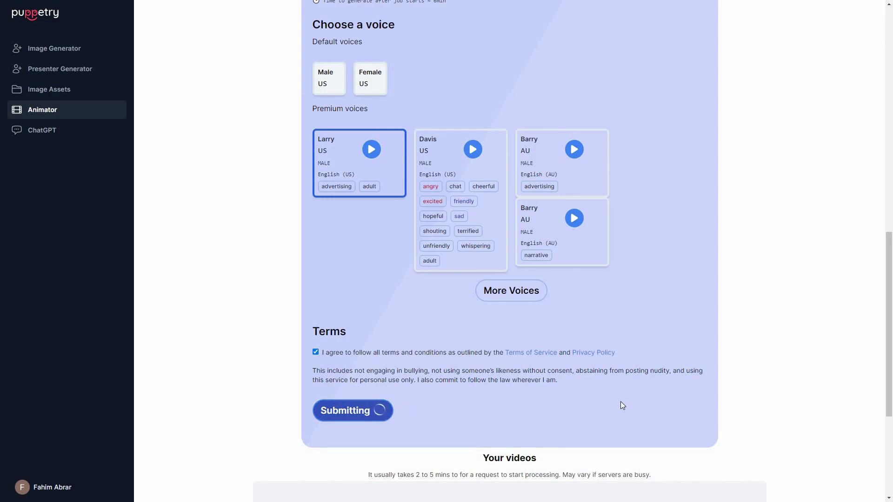
scroll(618, 405, "down", 5)
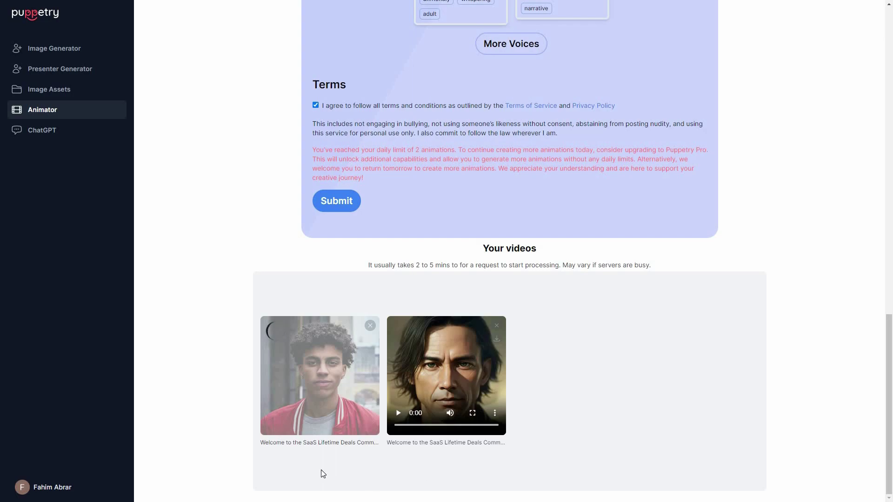
mouse_move(312, 405)
mouse_move(322, 372)
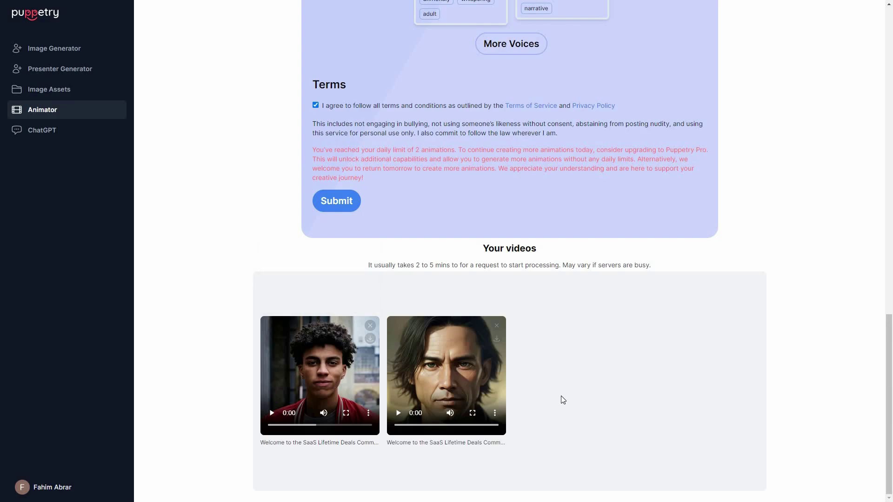
Step: Look over the Image Generator's prompt, generation and advanced options, and open the Image Assets library
scroll(377, 344, "up", 16)
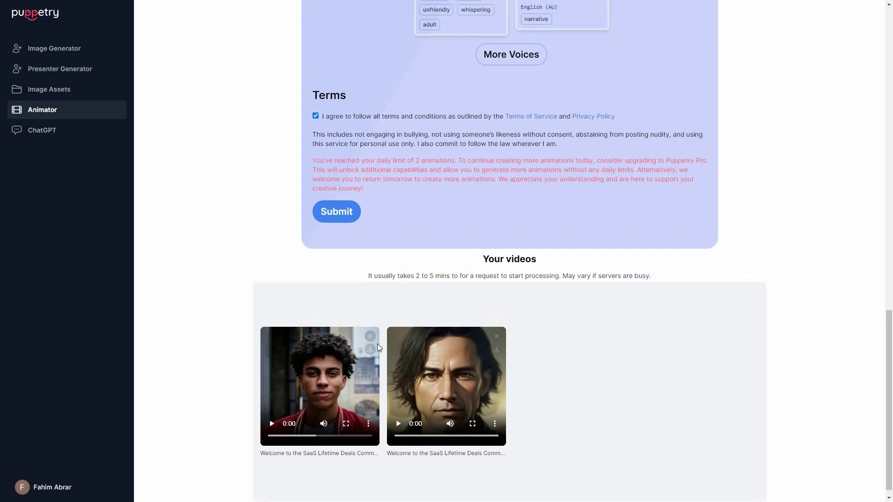
scroll(54, 117, "up", 1)
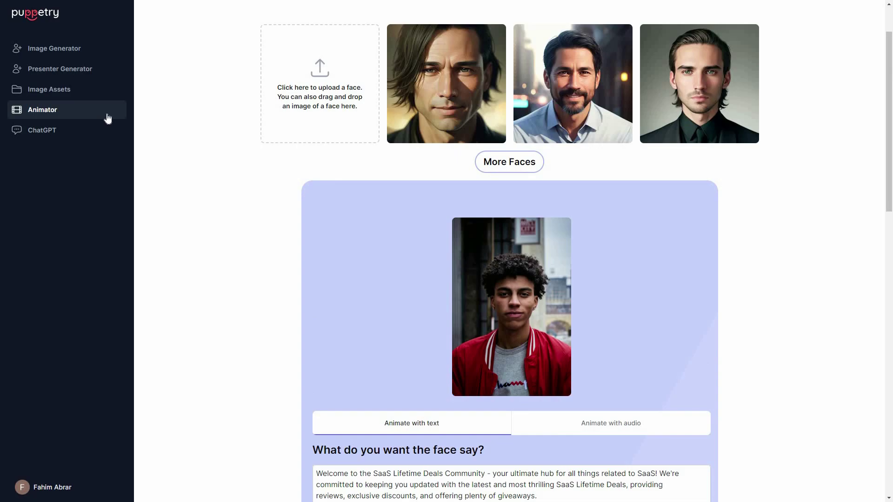
left_click(75, 50)
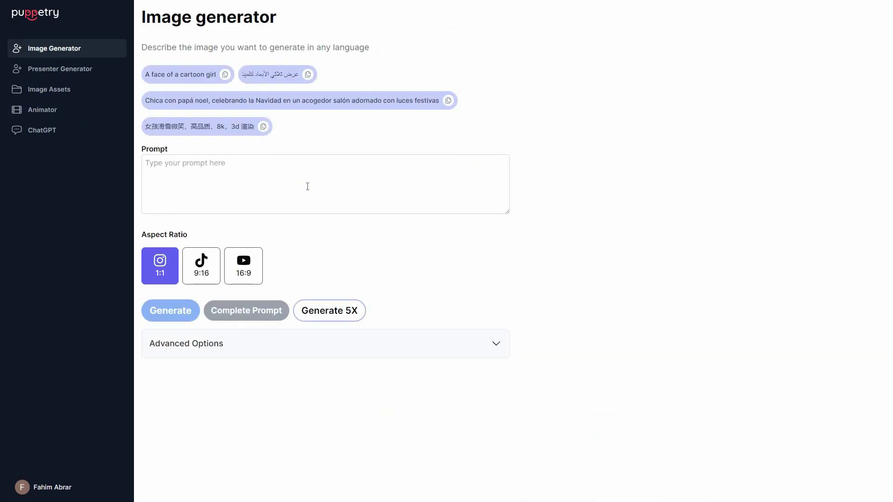
left_click(227, 171)
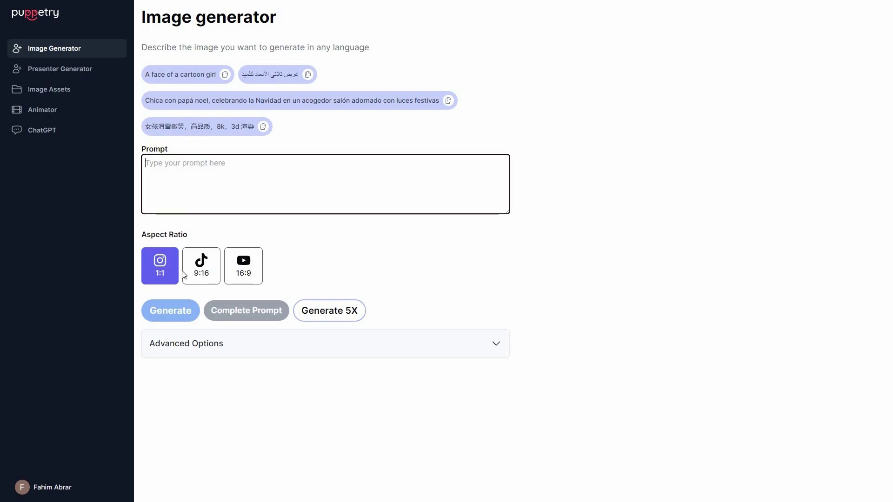
left_click(168, 312)
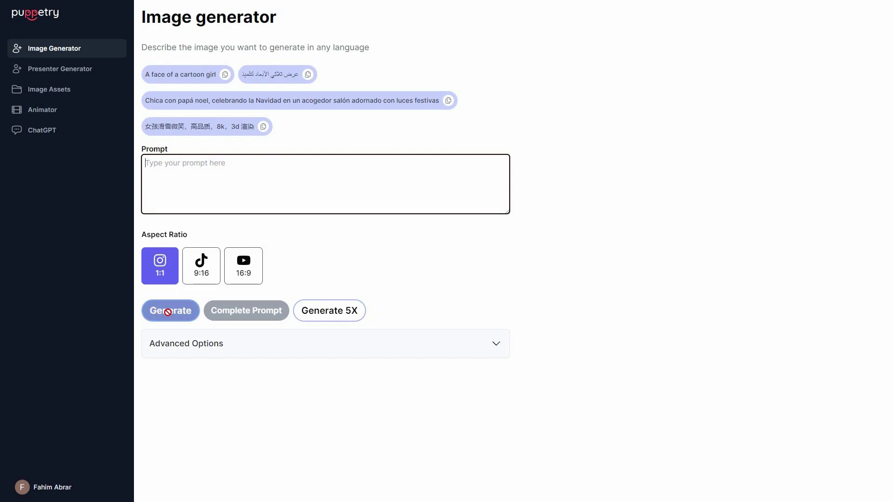
left_click(306, 319)
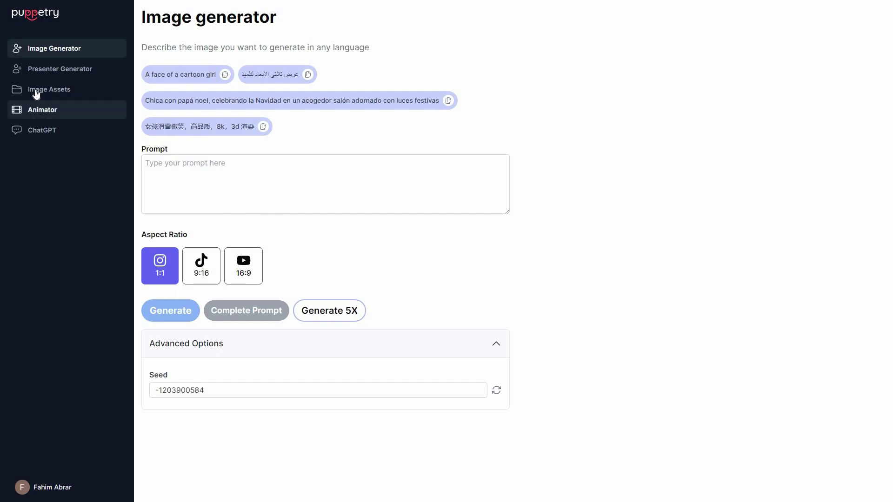
left_click(71, 93)
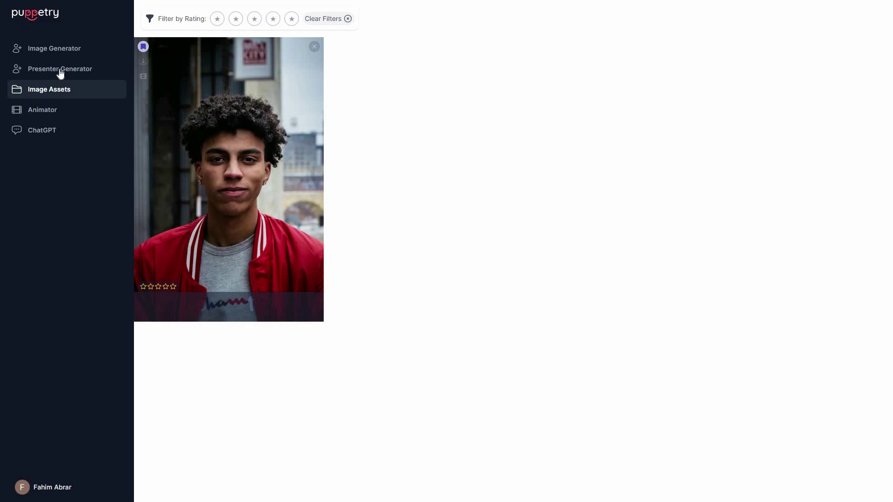
Step: Open the Presenter Generator and set the presenter's gender to Man
left_click(83, 73)
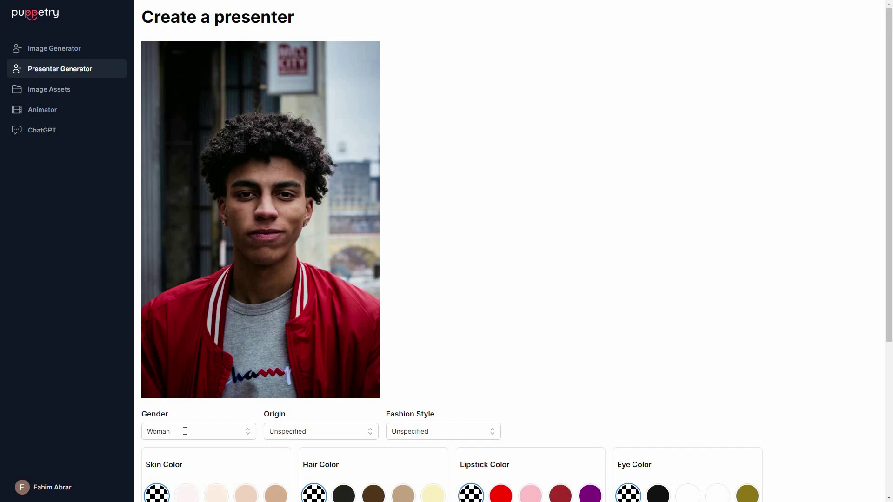
left_click(249, 434)
left_click(168, 432)
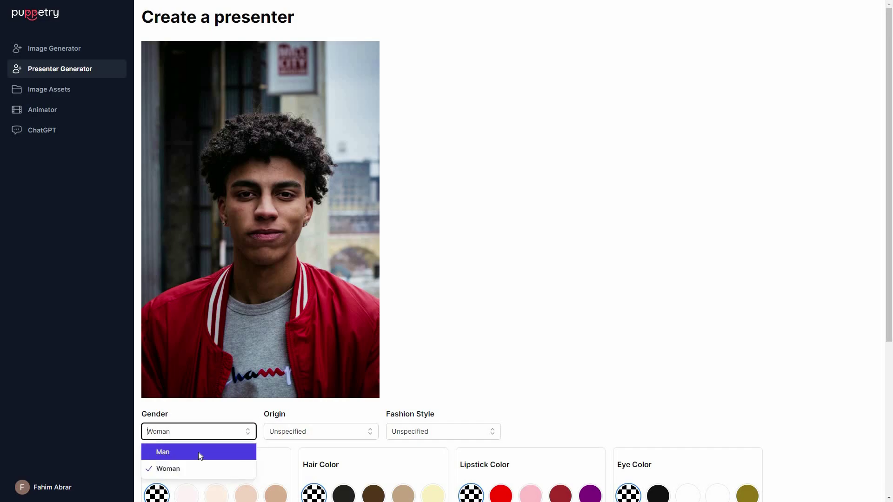
key("Return")
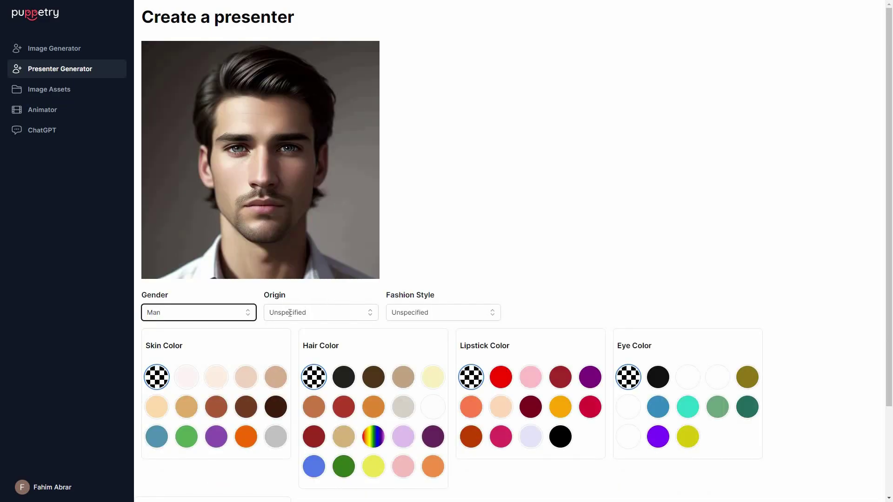
Step: Go through the presenter's origin options and set the origin to European
left_click(335, 312)
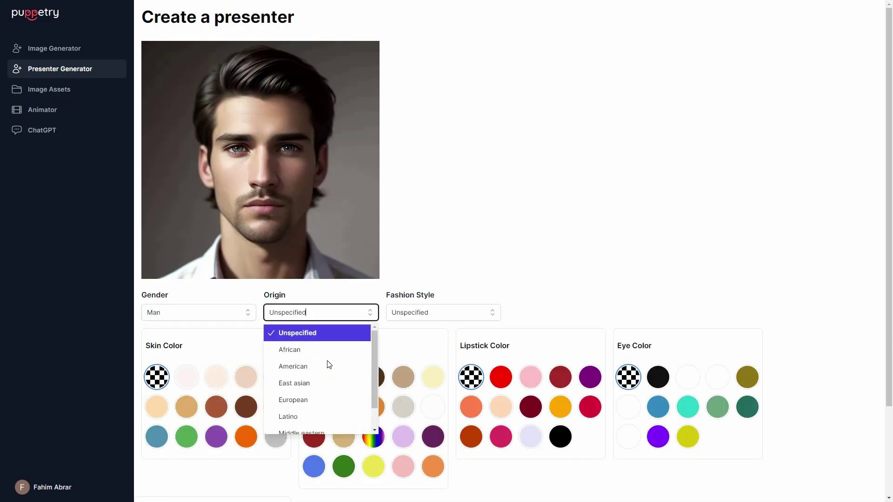
key("Down")
key("Down")
key("Down")
key("Down")
key("Down")
key("Down")
key("Down")
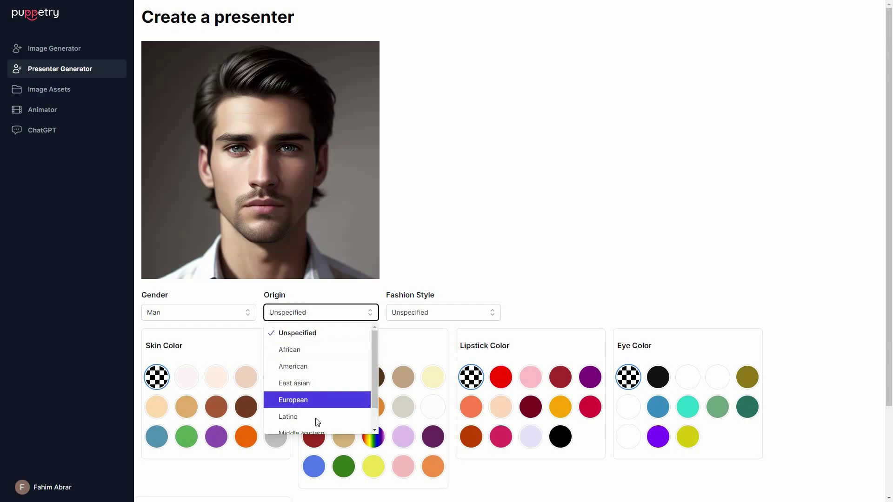
key("Up")
key("Up")
key("Up")
key("Up")
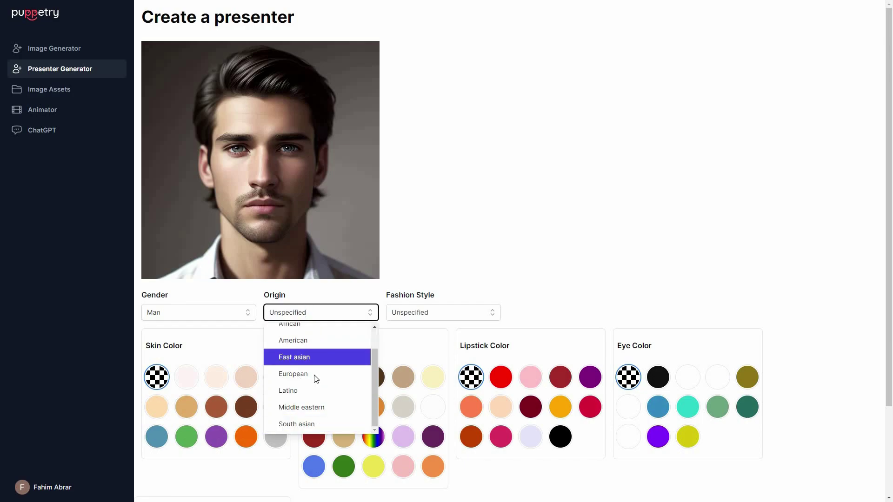
key("Down")
key("Return")
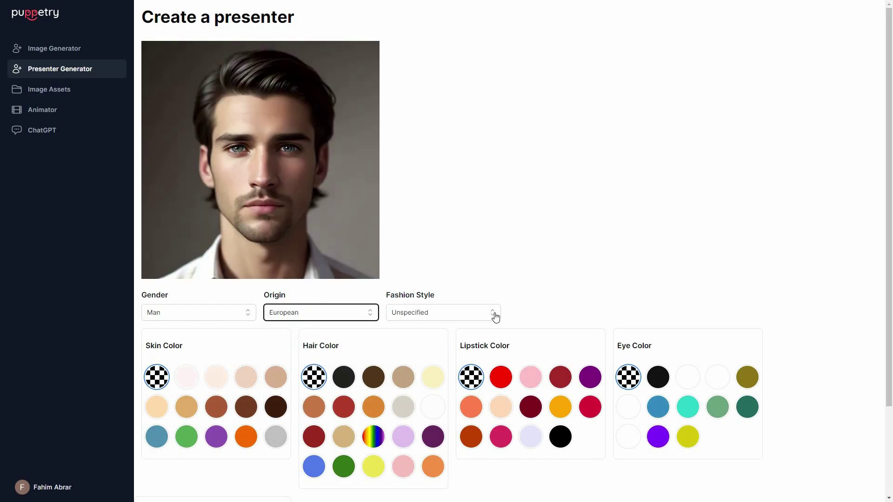
Step: Browse the presenter's fashion styles and set the fashion style to Business
key("Tab")
key("Down")
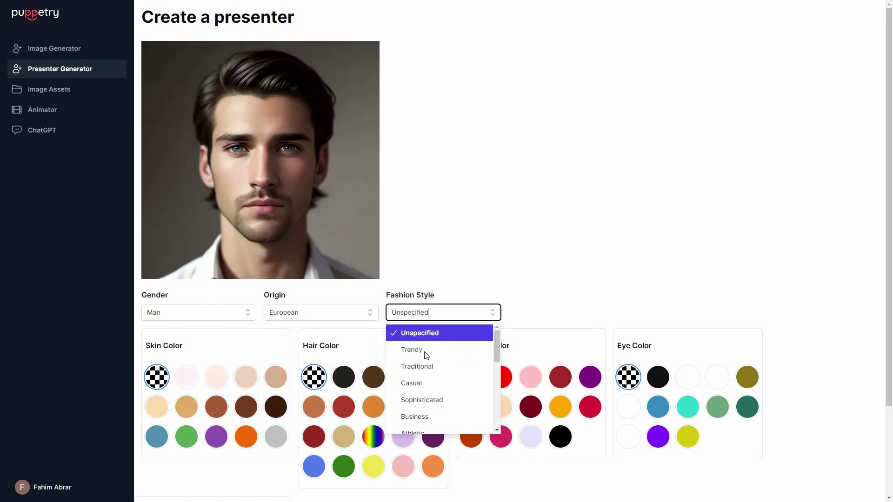
key("Down")
key("Down")
key("Down")
key("Down")
key("Down")
key("Down")
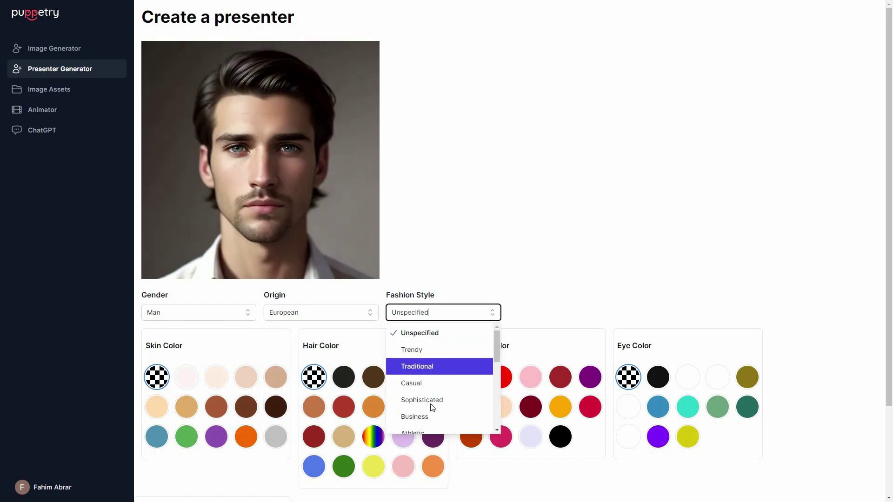
key("Down")
key("Down")
key("Down")
key("Down")
key("Down")
key("Down")
key("Down")
key("Down")
key("Down")
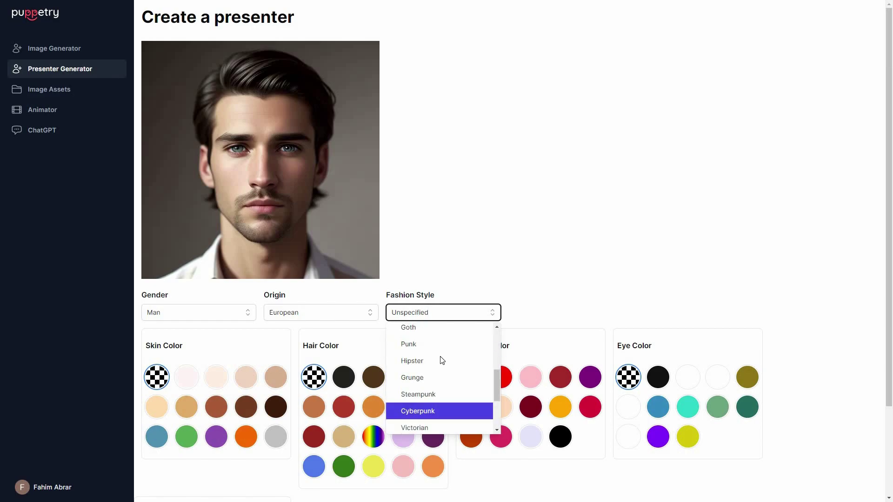
scroll(440, 354, "up", 4)
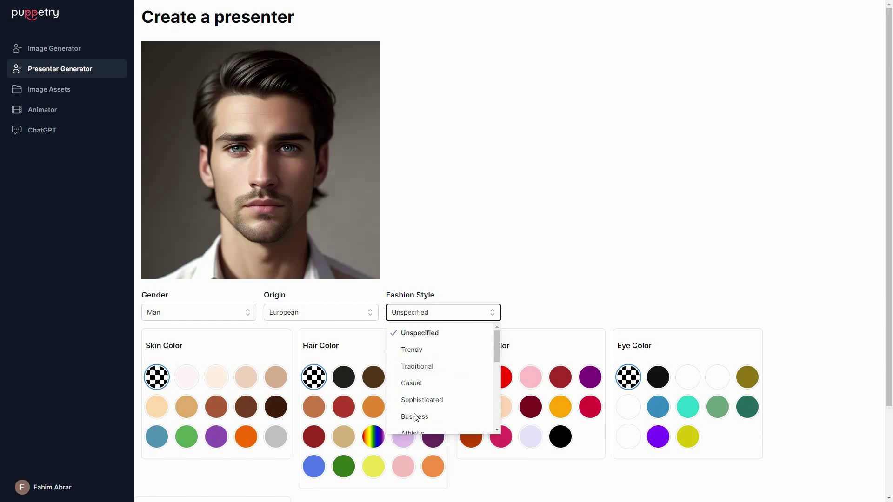
key("Return")
Step: Set the presenter's skin color to Beige and check the regenerated portrait
scroll(172, 279, "down", 3)
scroll(216, 270, "up", 1)
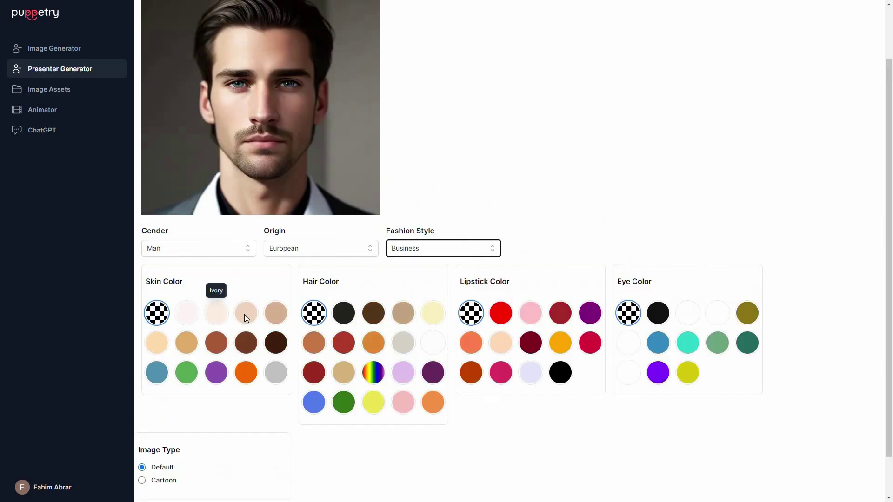
left_click(245, 313)
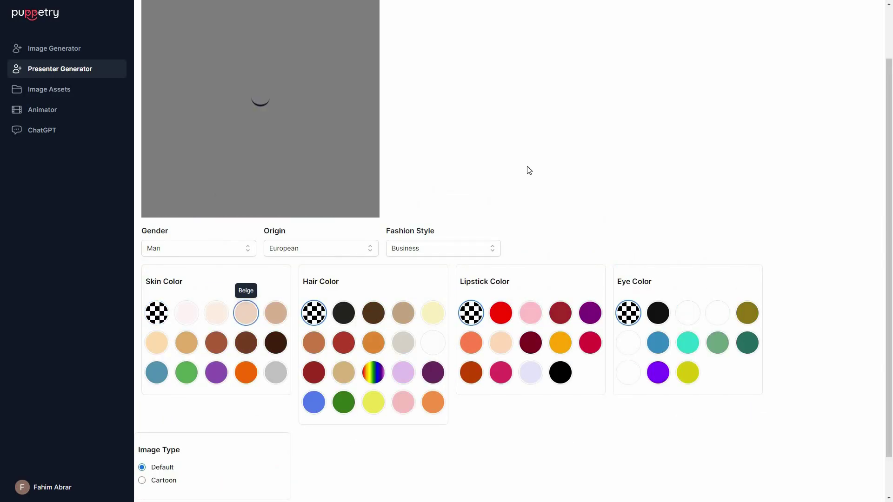
scroll(313, 185, "up", 1)
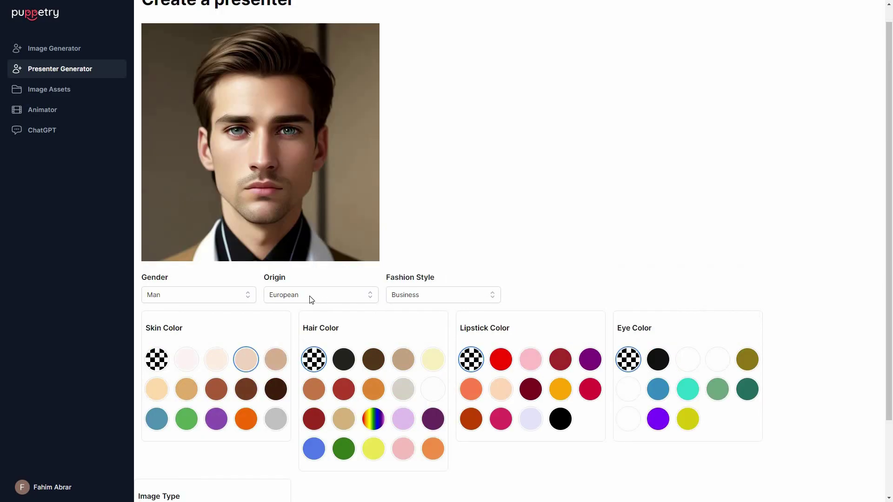
Step: Examine the generated presenter, the hair, lipstick and eye color choices, the image types and the video creation option
scroll(312, 298, "down", 1)
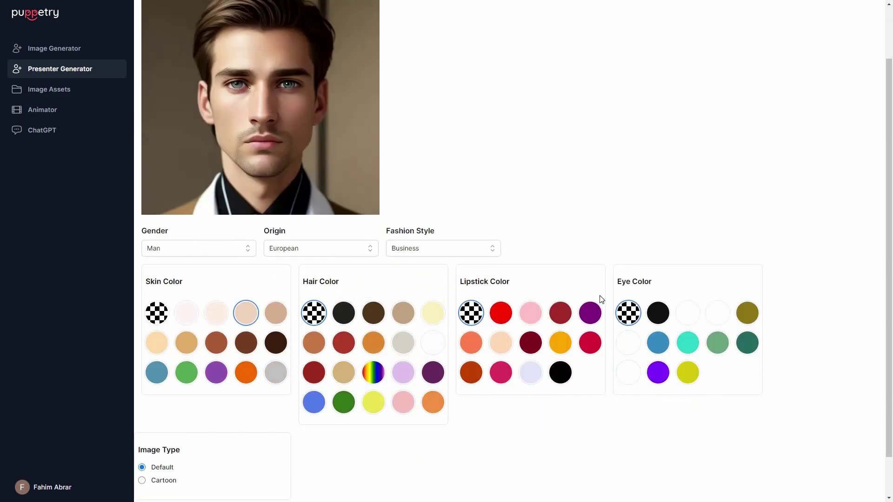
scroll(176, 443, "down", 1)
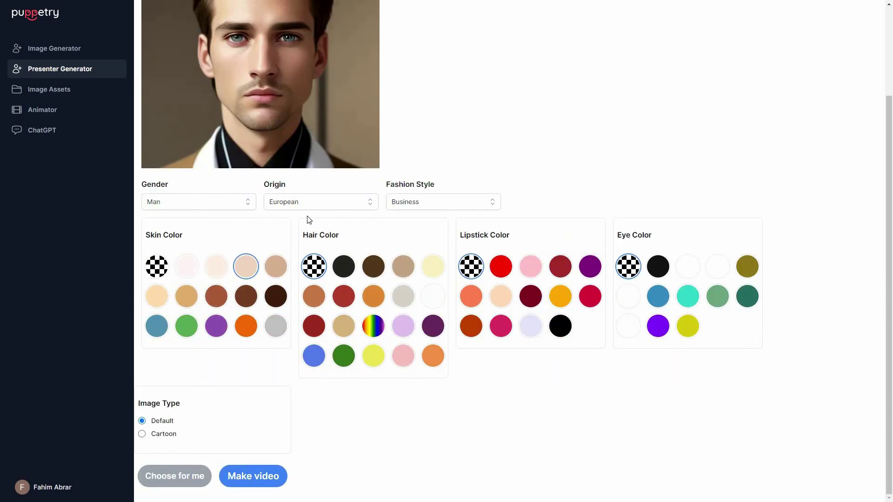
scroll(309, 220, "up", 2)
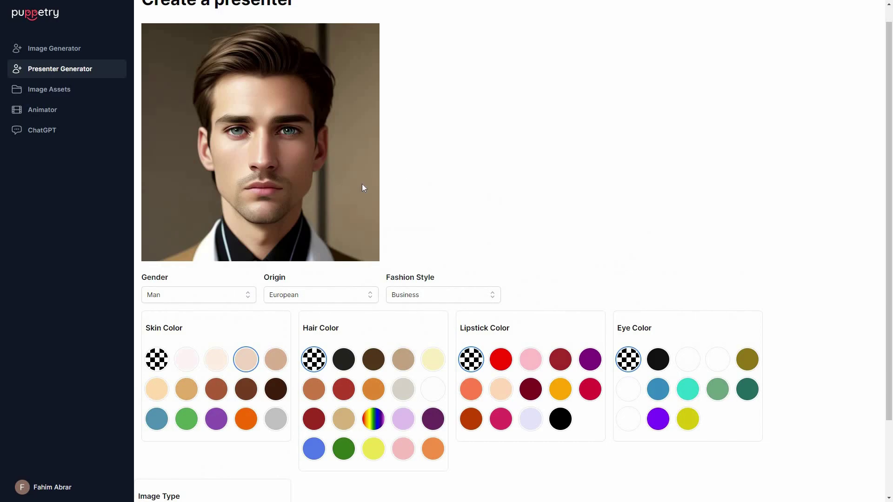
scroll(233, 475, "down", 1)
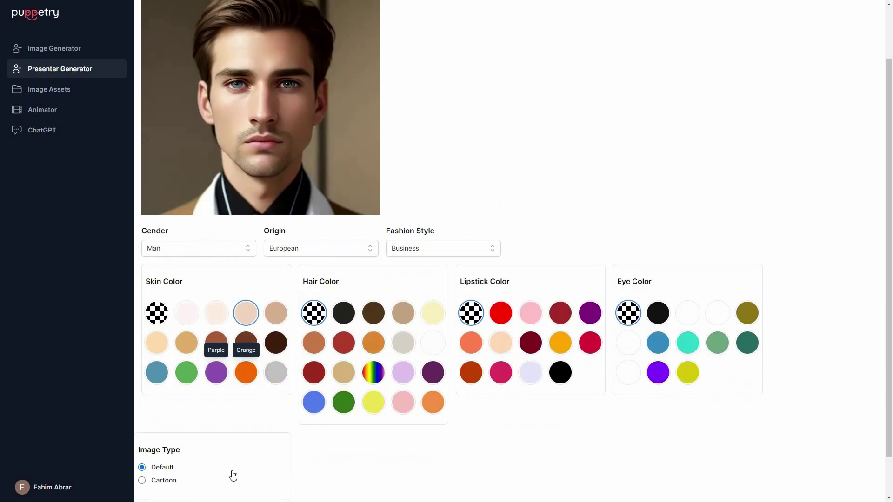
scroll(233, 475, "down", 1)
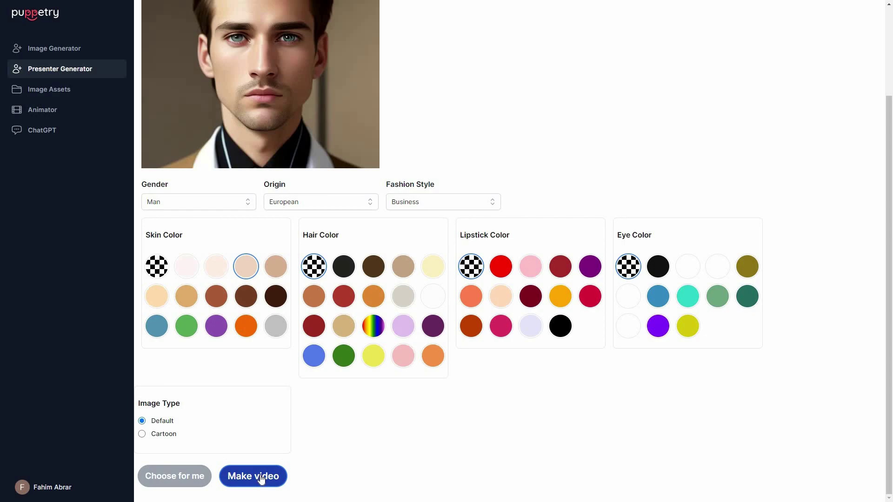
left_click(69, 112)
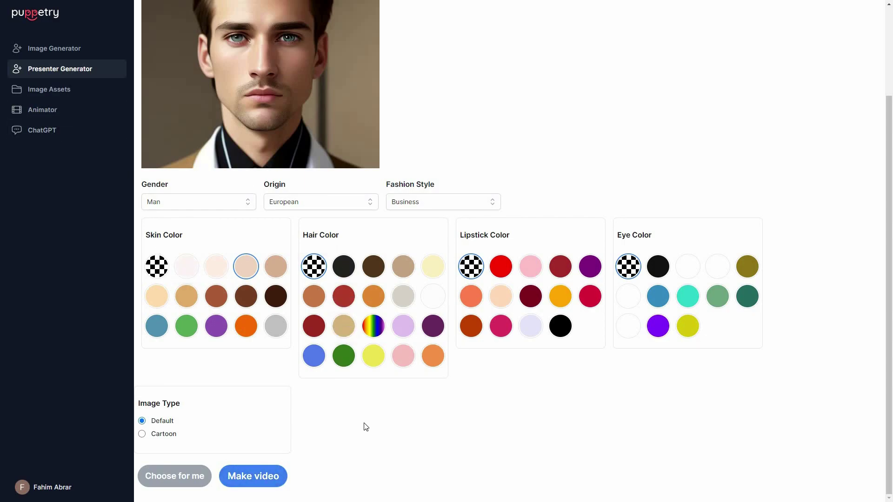
scroll(494, 188, "up", 2)
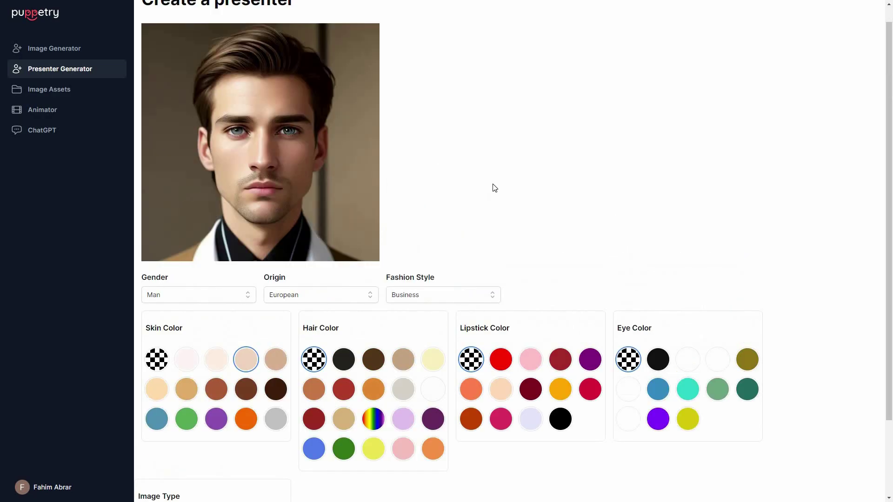
scroll(375, 423, "down", 2)
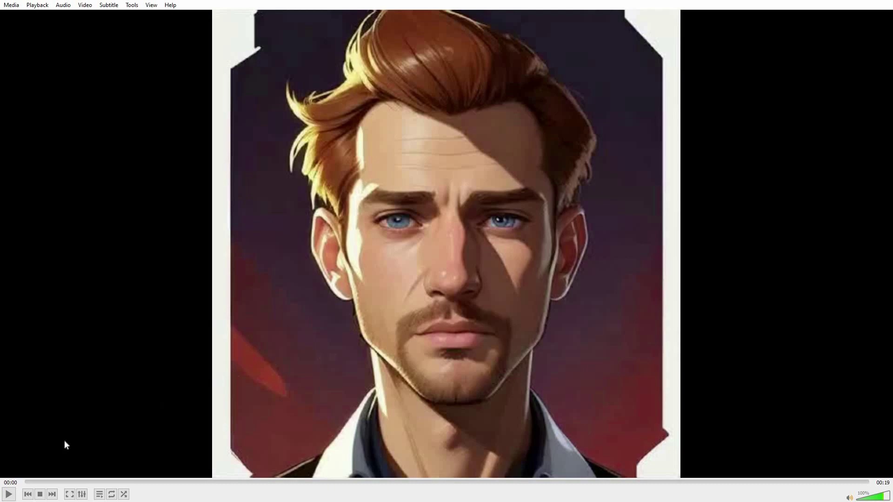
Step: Switch to the media player and play the talking-head video of the red-haired cartoon man
key("space")
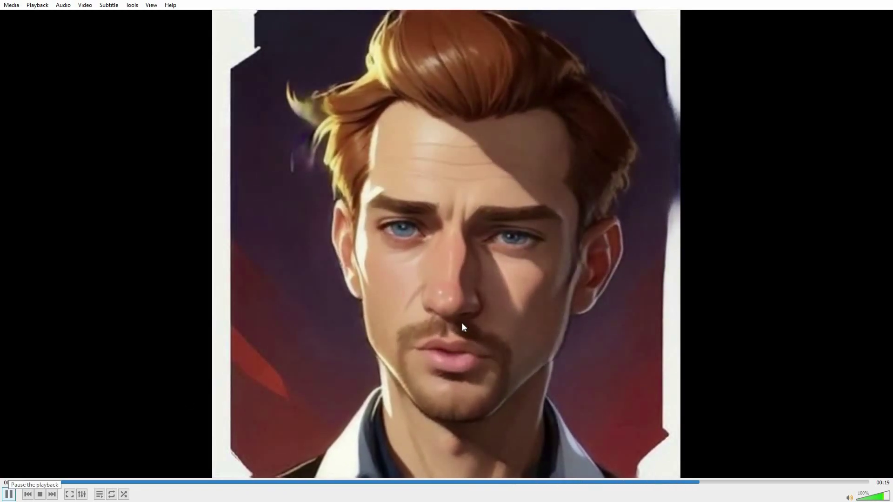
left_click(8, 495)
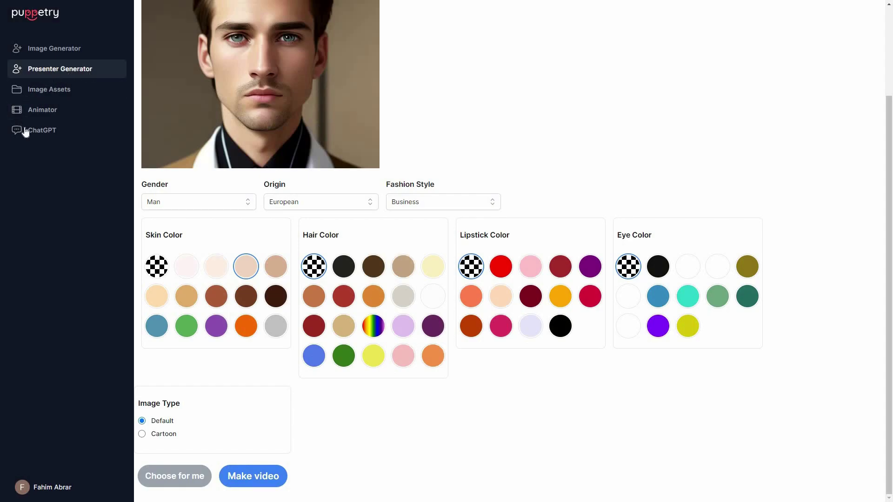
Step: Switch back to Puppetry, open its ChatGPT tool, and look over the question field and the available GPT models
left_click(67, 130)
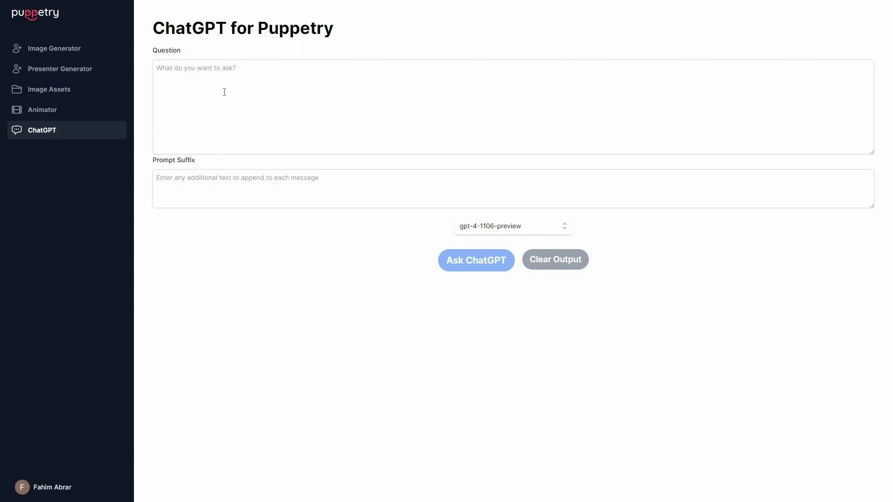
left_click(375, 117)
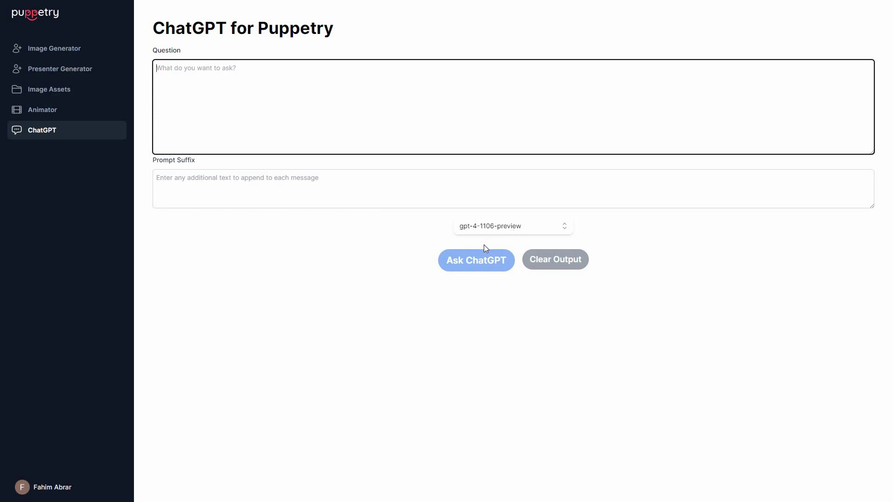
left_click(493, 229)
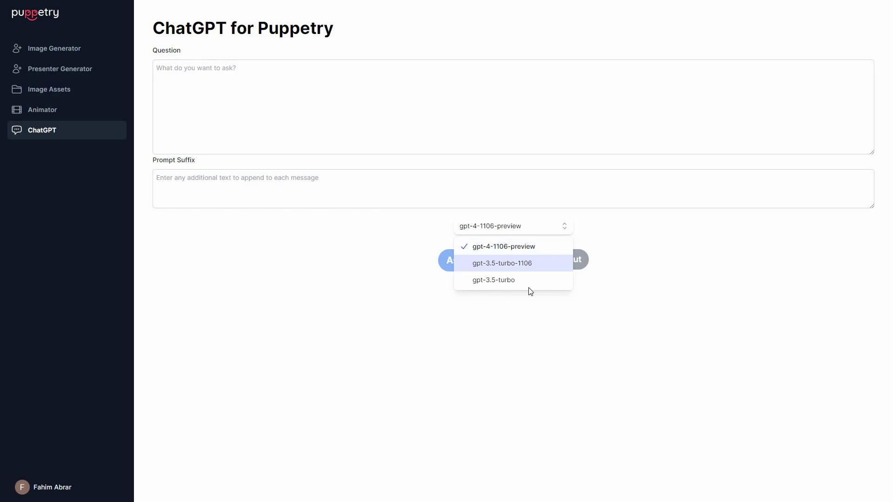
left_click(466, 267)
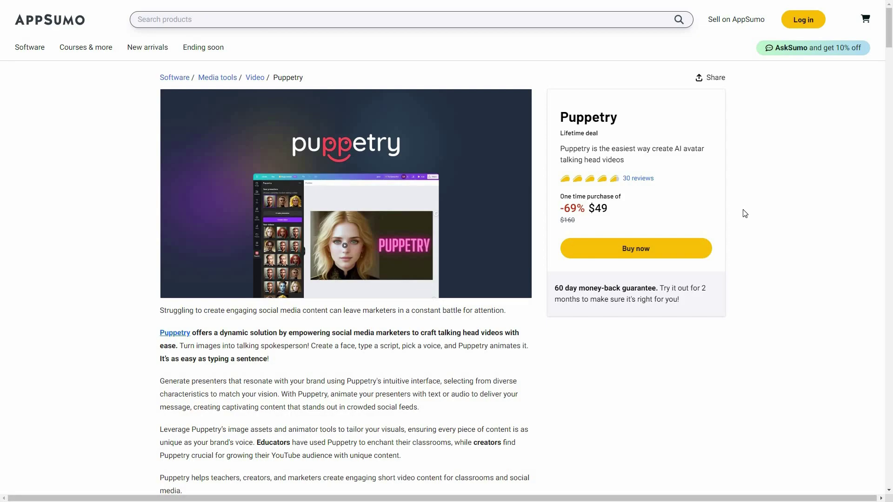
Step: Skim the Puppetry product description on the AppSumo page and go to its Plans & features section
scroll(756, 316, "down", 2)
scroll(756, 322, "down", 4)
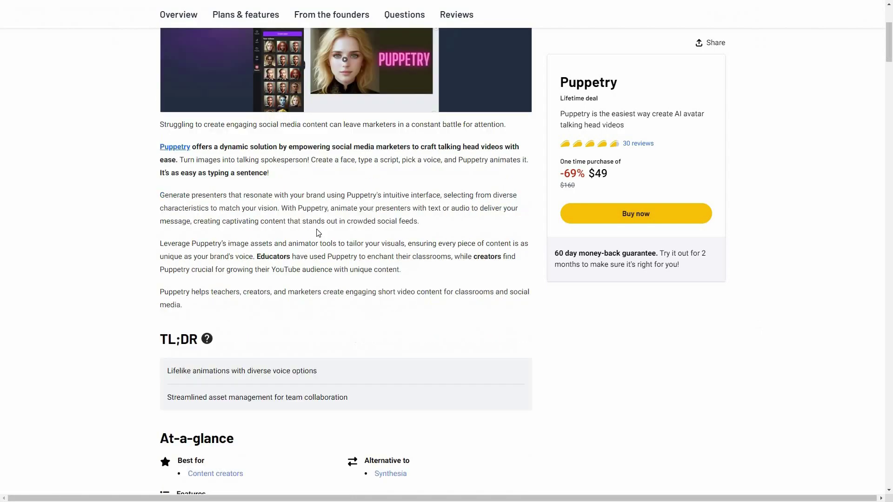
left_click(276, 28)
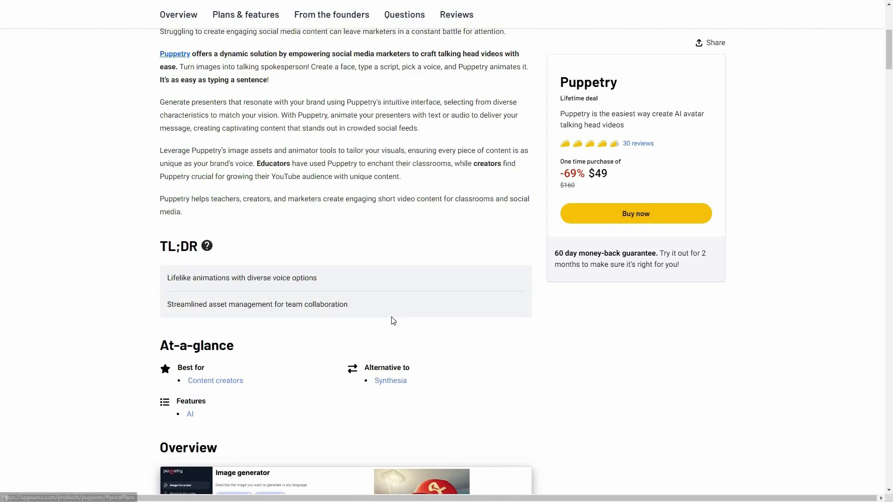